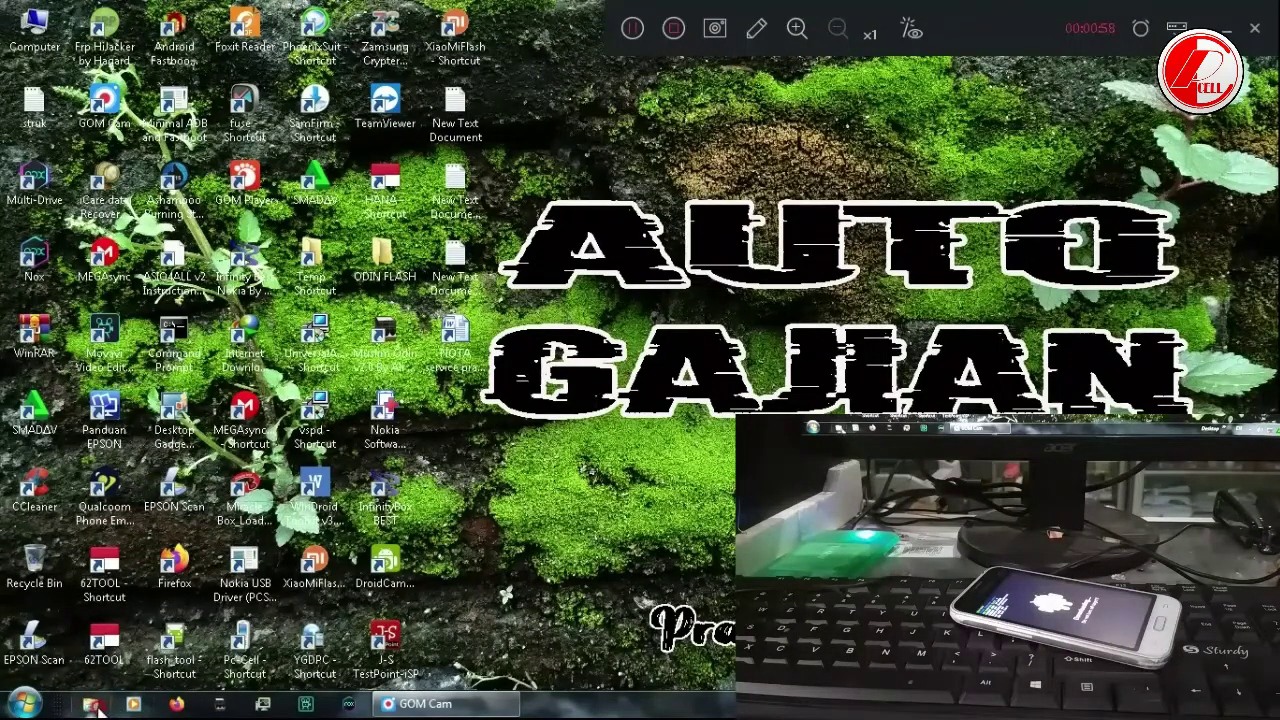
# Open the samsung_j105bmini folder inside PROGRAMHP\FIRMWARE\FIRMWARE SAMSUNG on drive E:
pyautogui.click(95, 705)
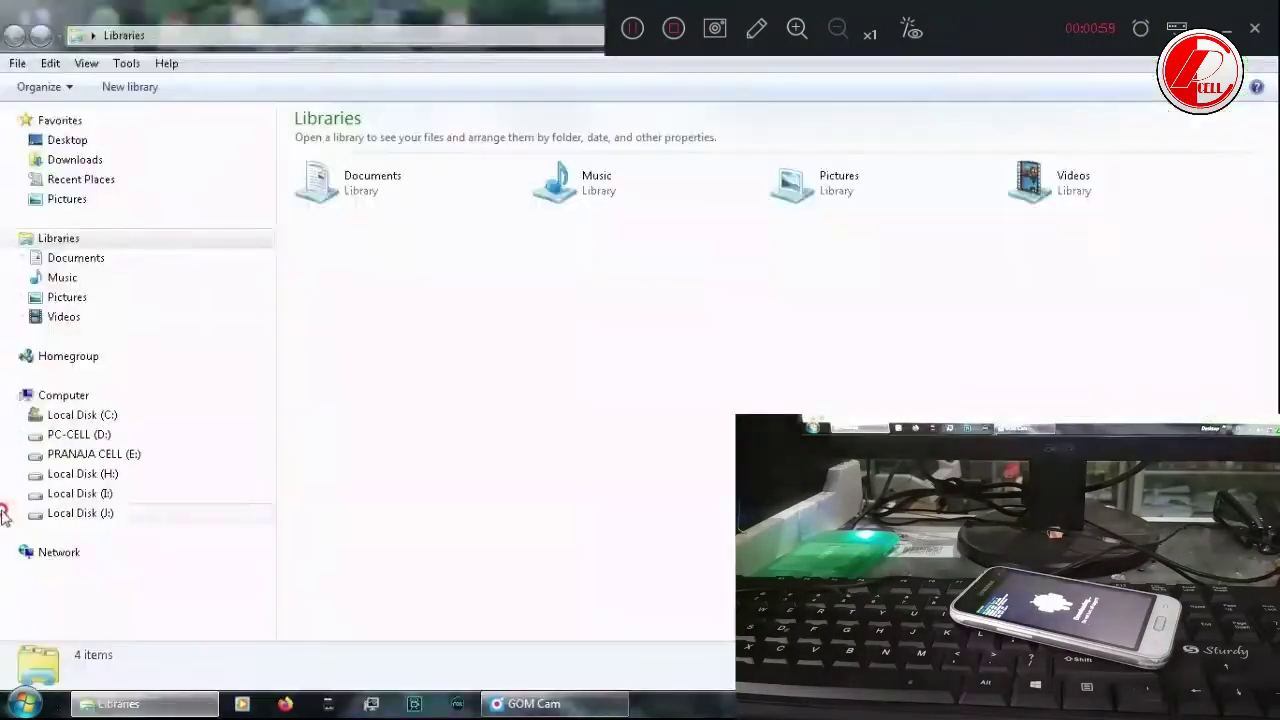
pyautogui.click(133, 455)
pyautogui.doubleClick(376, 335)
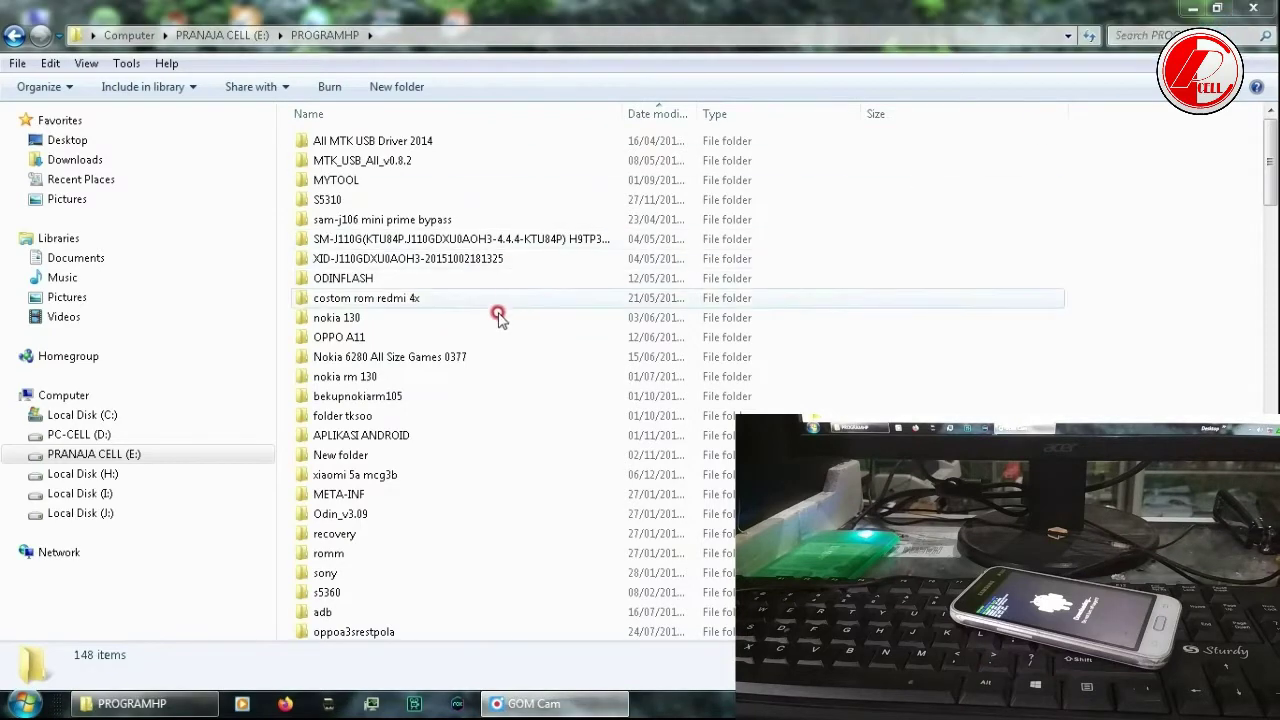
pyautogui.moveTo(1273, 210); pyautogui.dragTo(1273, 382)
pyautogui.click(436, 412)
pyautogui.doubleClick(365, 419)
pyautogui.click(451, 403)
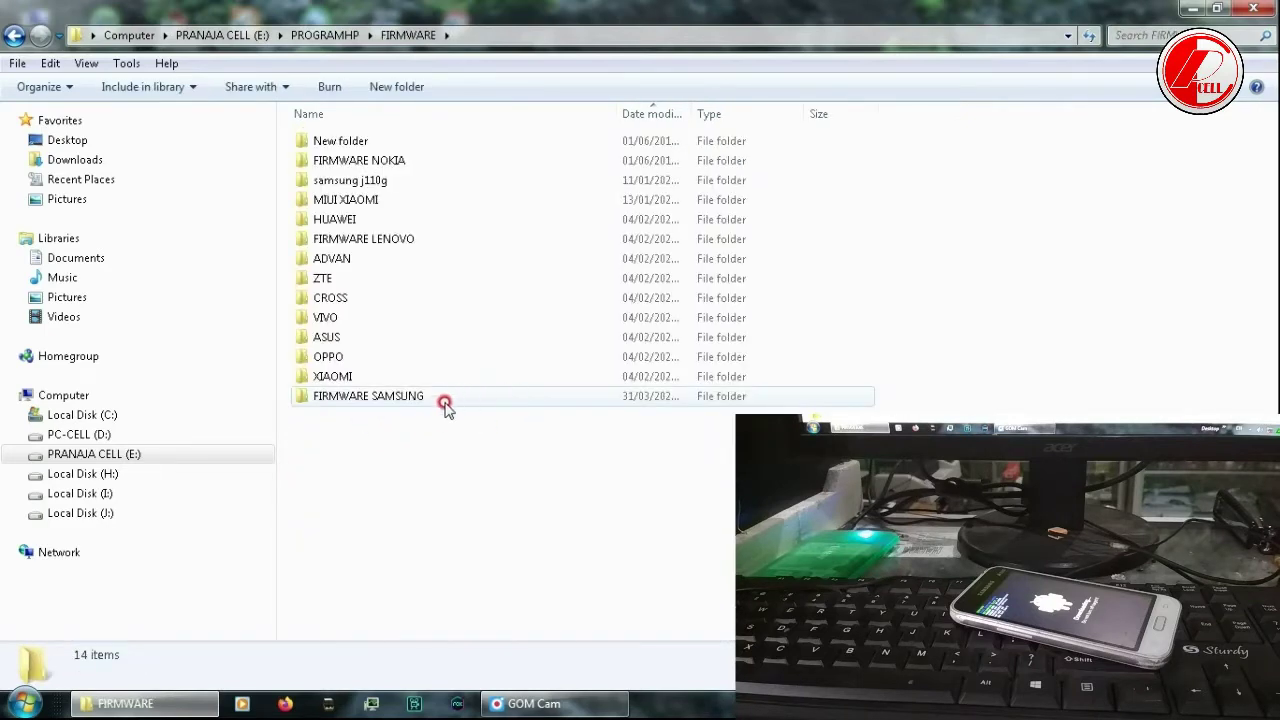
pyautogui.doubleClick(409, 403)
pyautogui.click(405, 132)
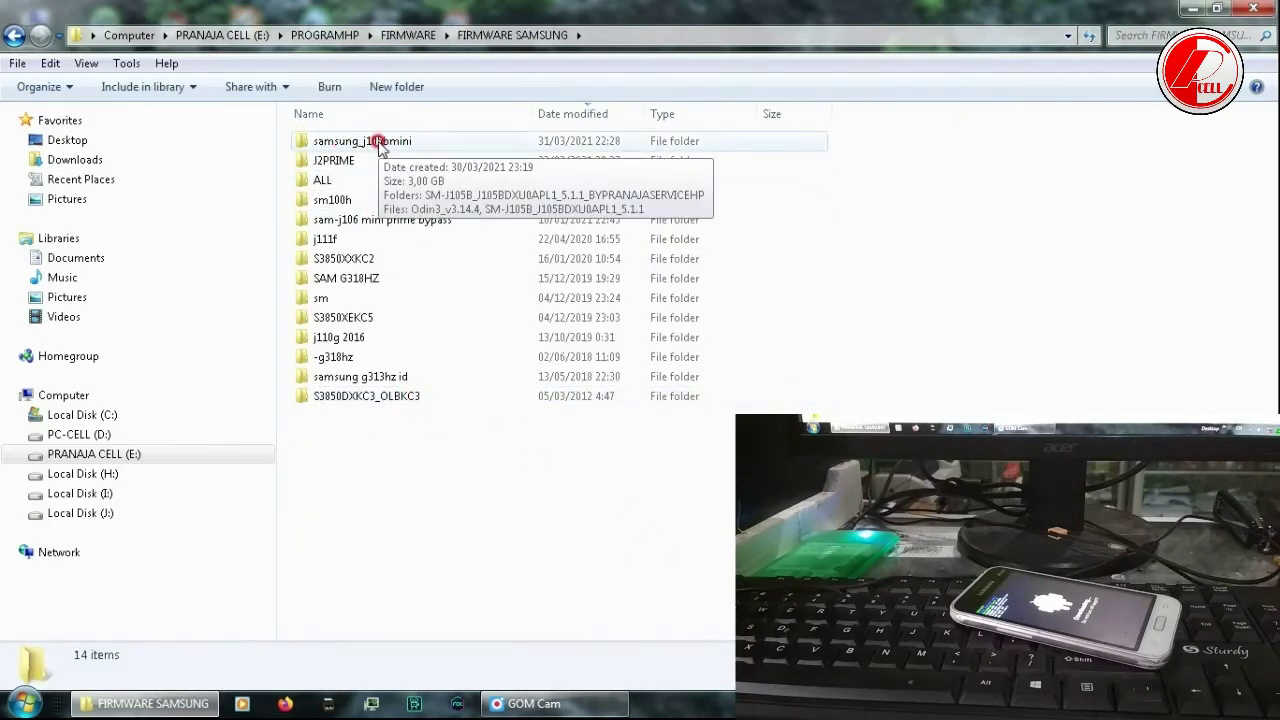
pyautogui.doubleClick(382, 136)
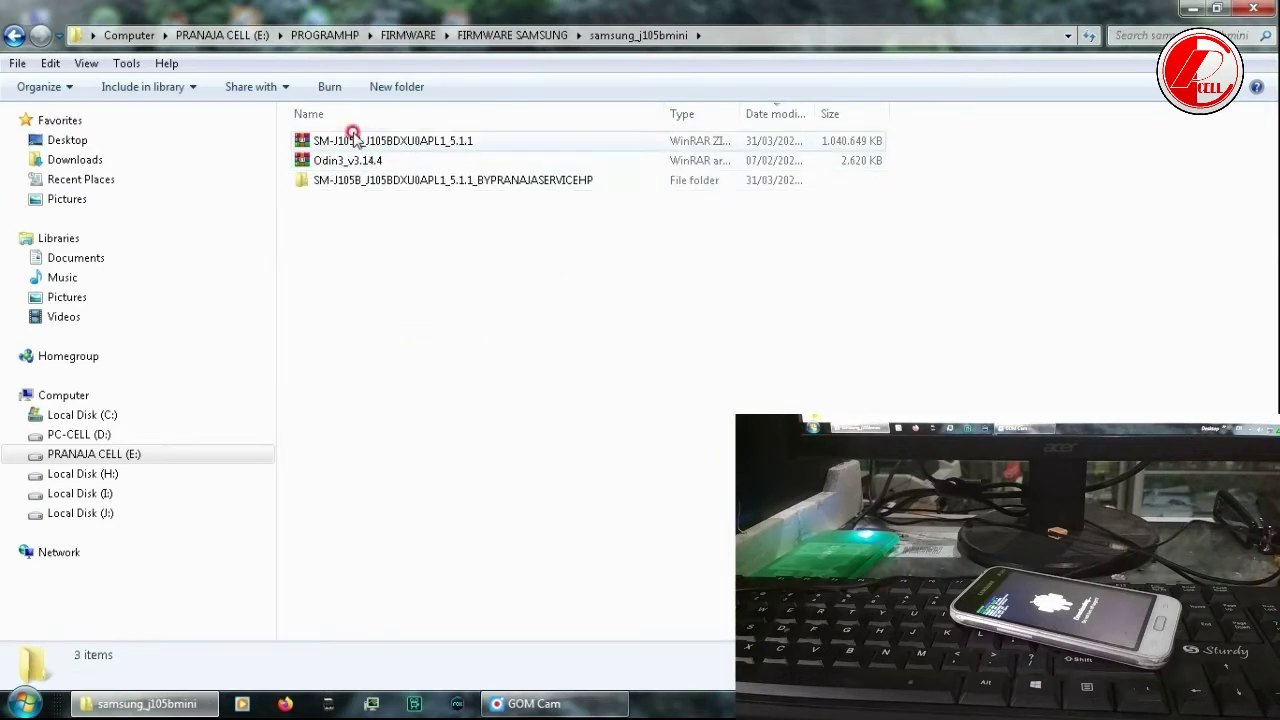
# Extract the Odin3_v3.14.4 archive into its own Odin3_v3.14.4 folder
pyautogui.moveTo(346, 294); pyautogui.dragTo(465, 140)
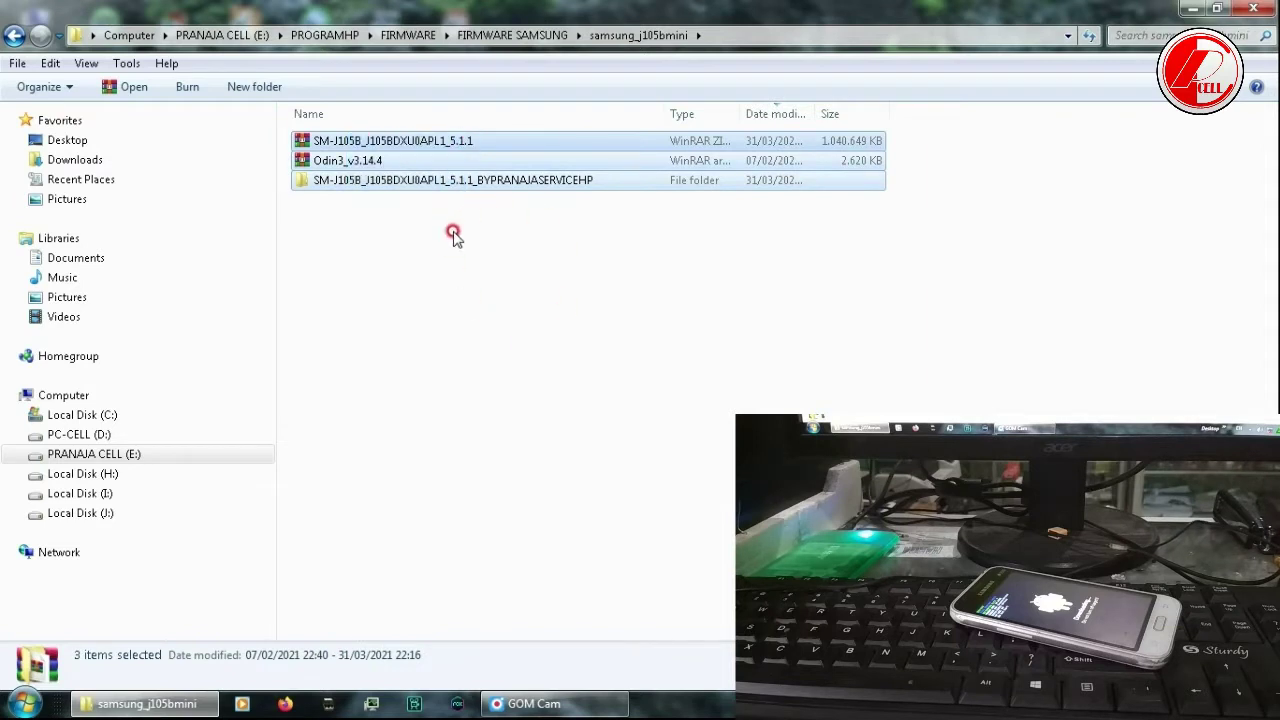
pyautogui.click(380, 257)
pyautogui.click(356, 160)
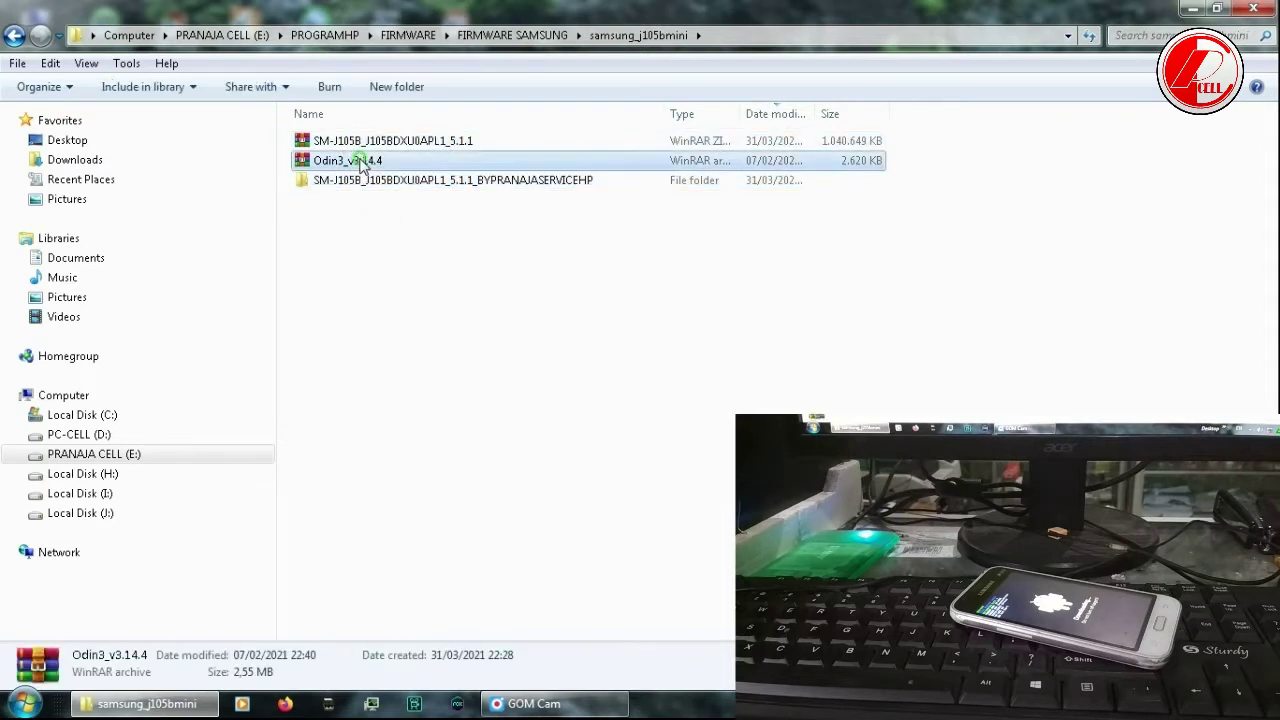
pyautogui.rightClick(358, 160)
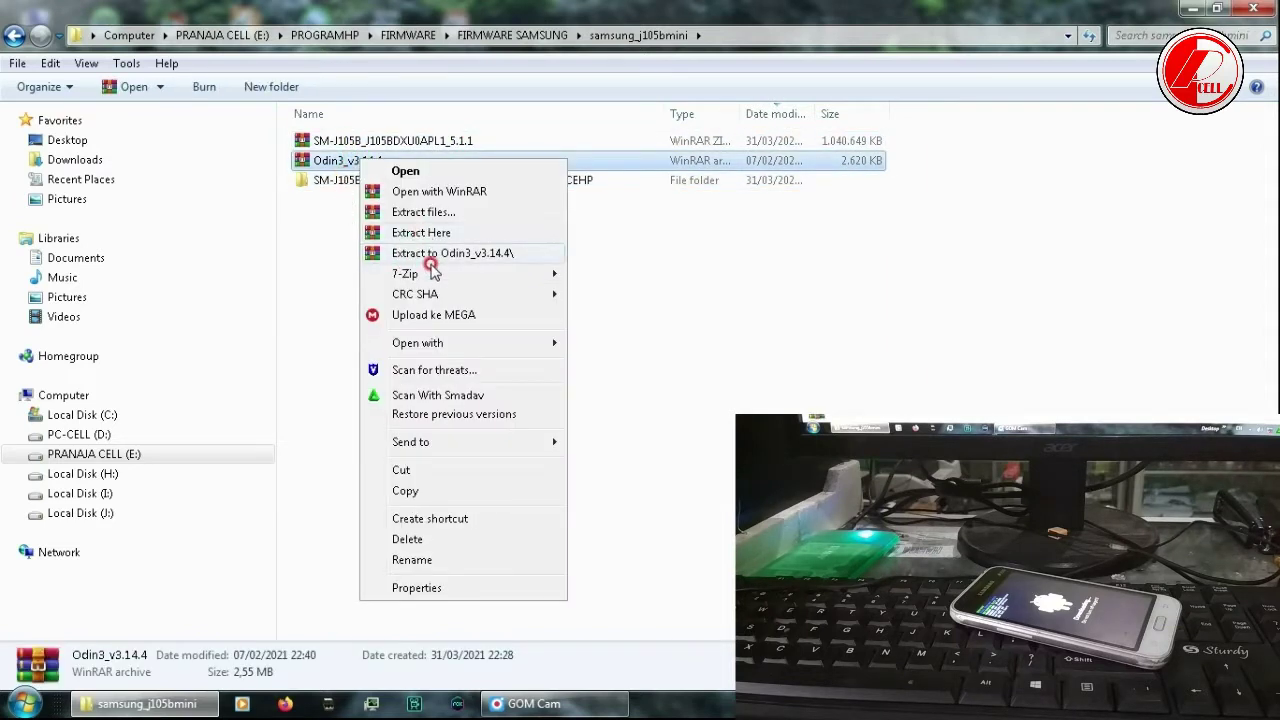
pyautogui.moveTo(432, 272)
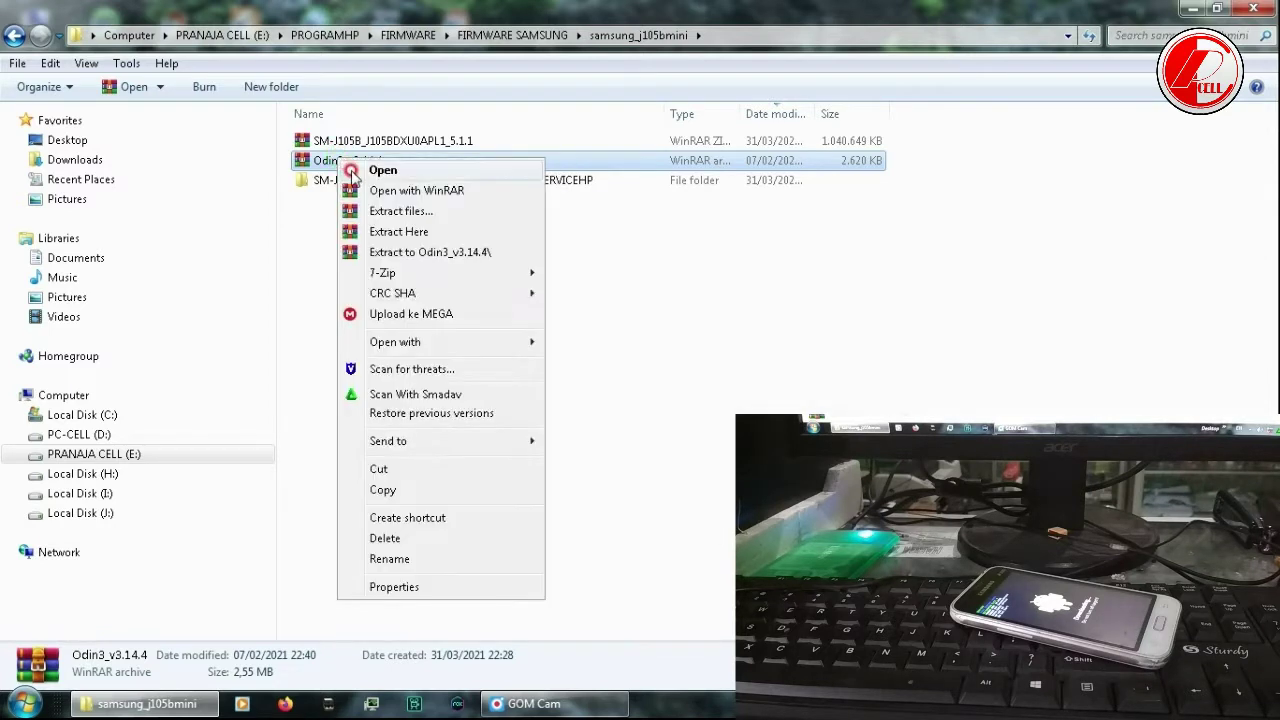
pyautogui.click(428, 255)
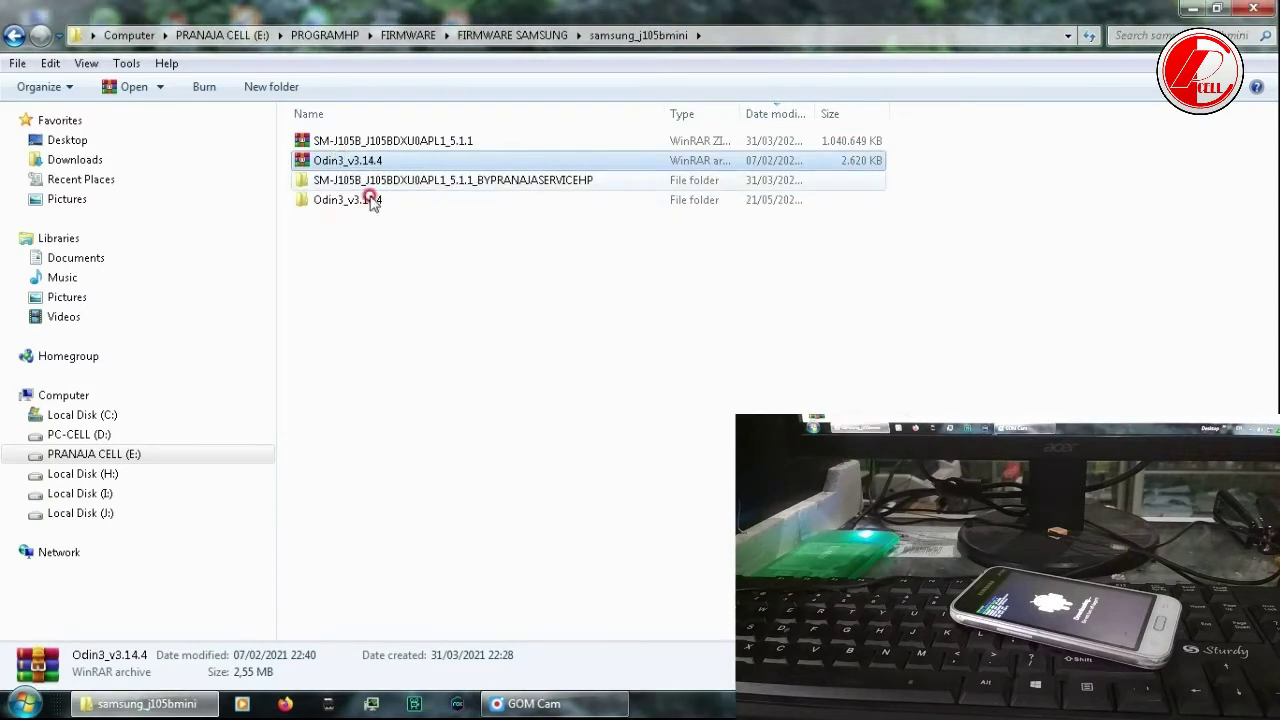
pyautogui.click(449, 306)
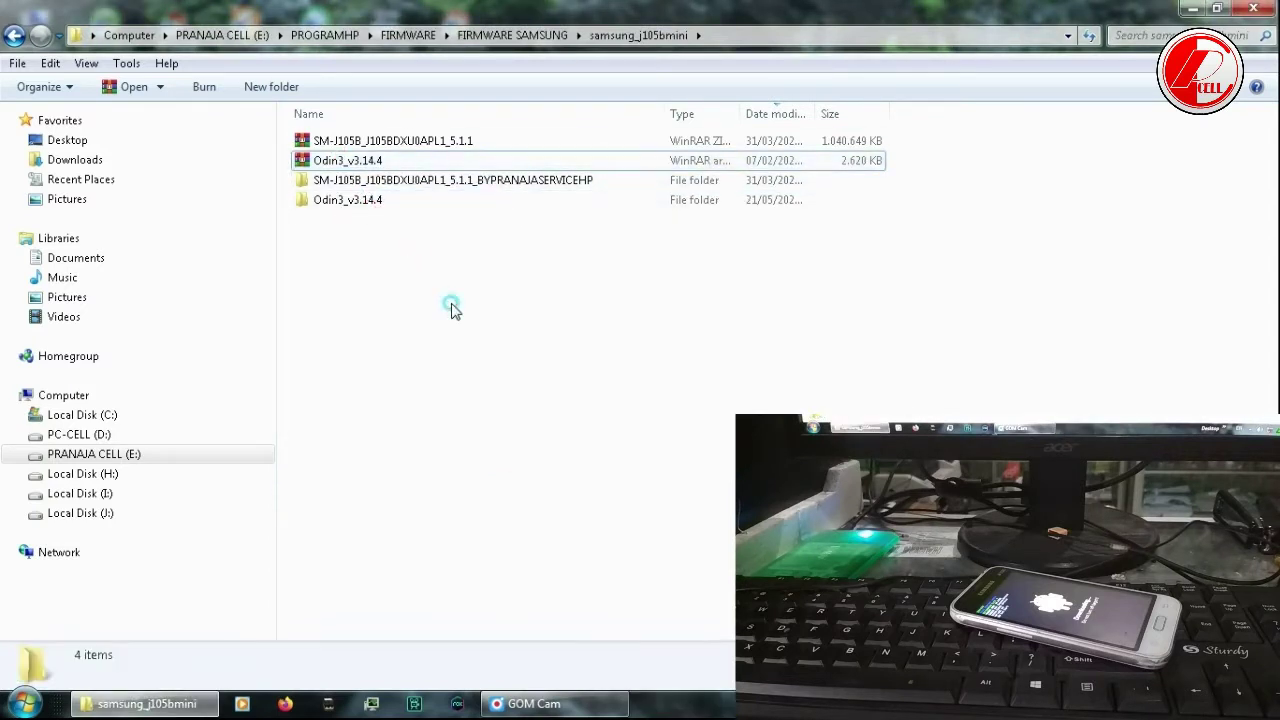
pyautogui.click(337, 142)
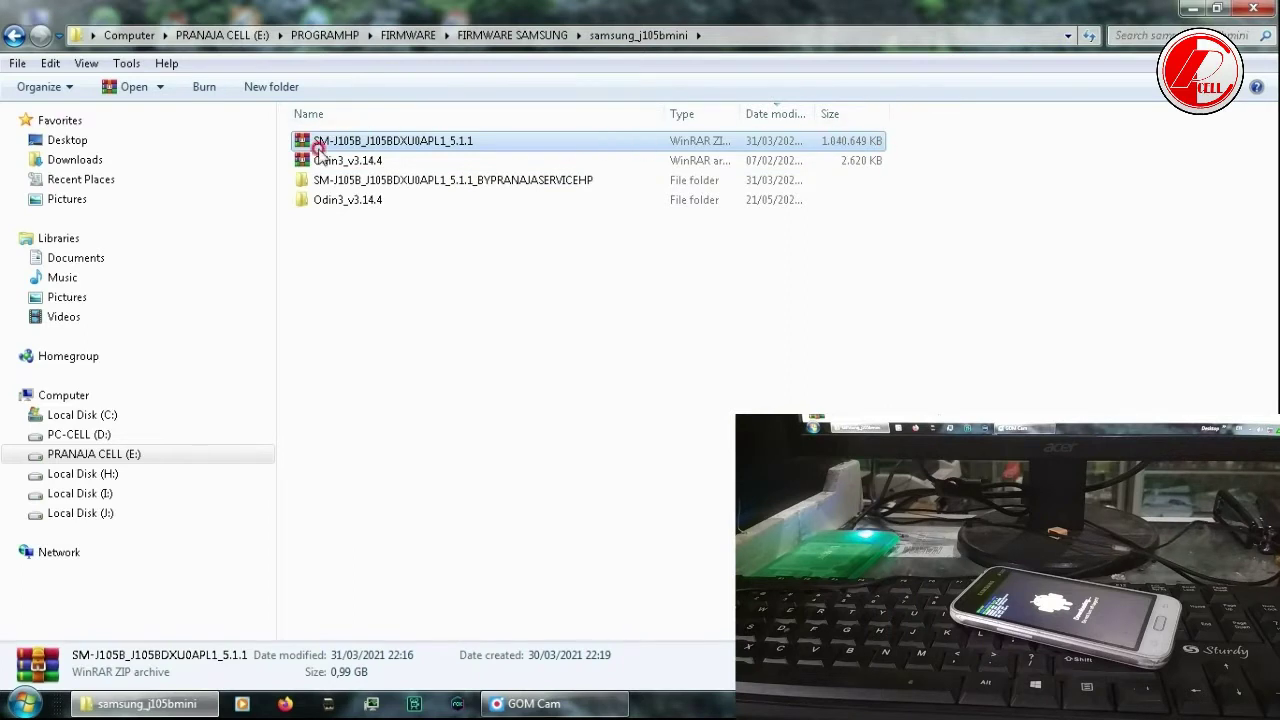
pyautogui.rightClick(378, 140)
pyautogui.click(446, 205)
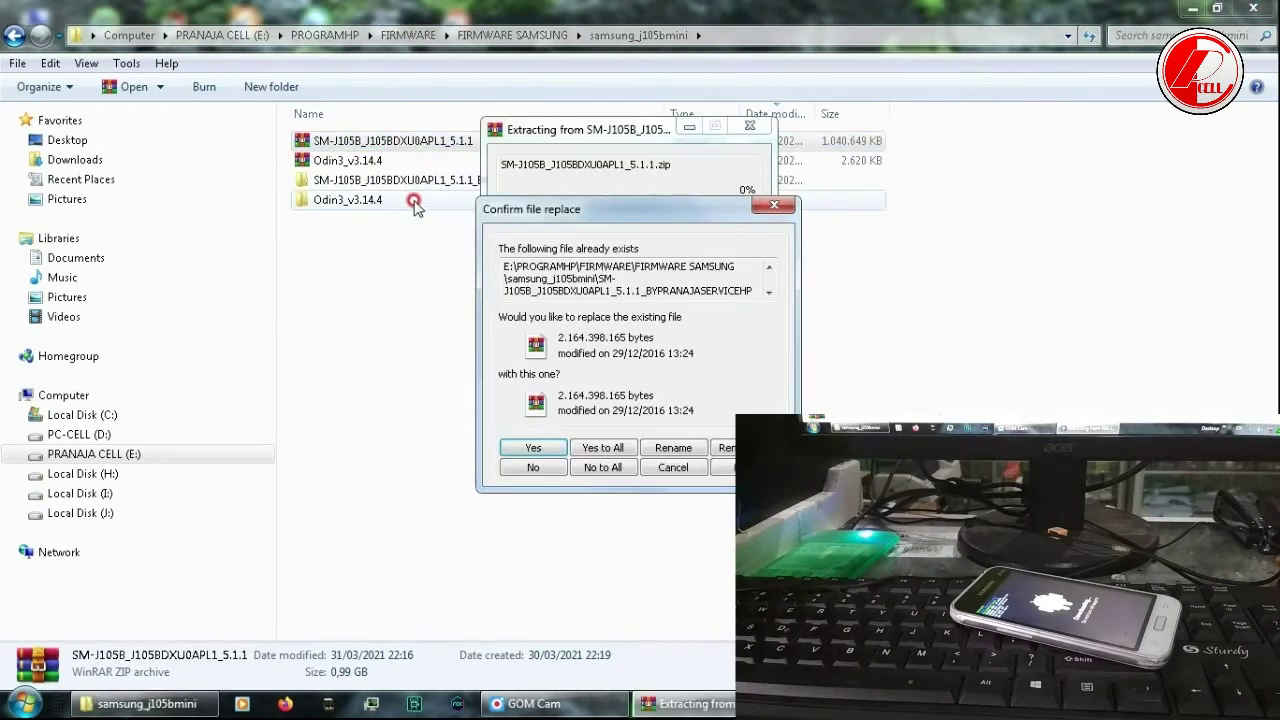
pyautogui.click(764, 210)
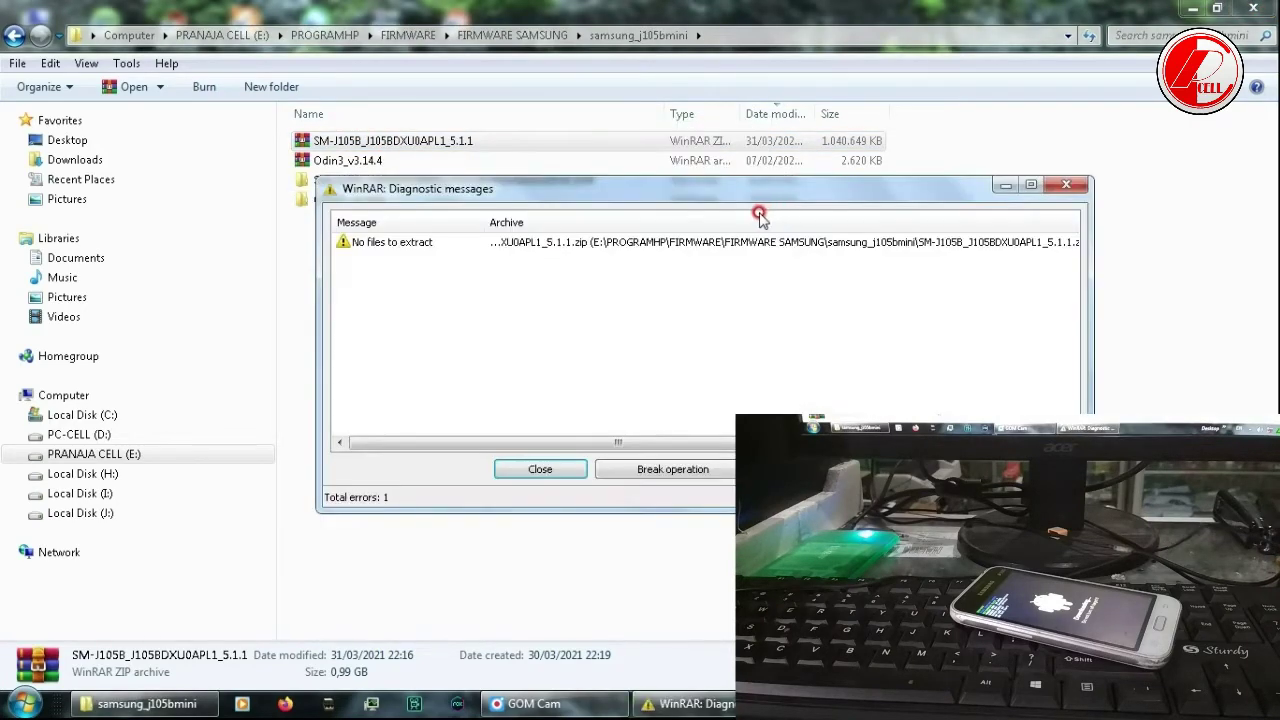
pyautogui.click(1066, 184)
# Try to extract the SM-J105B_J105BDXU0APL1_5.1.1 archive into the current folder, replacing all existing files, and cancel at the password request
pyautogui.rightClick(408, 146)
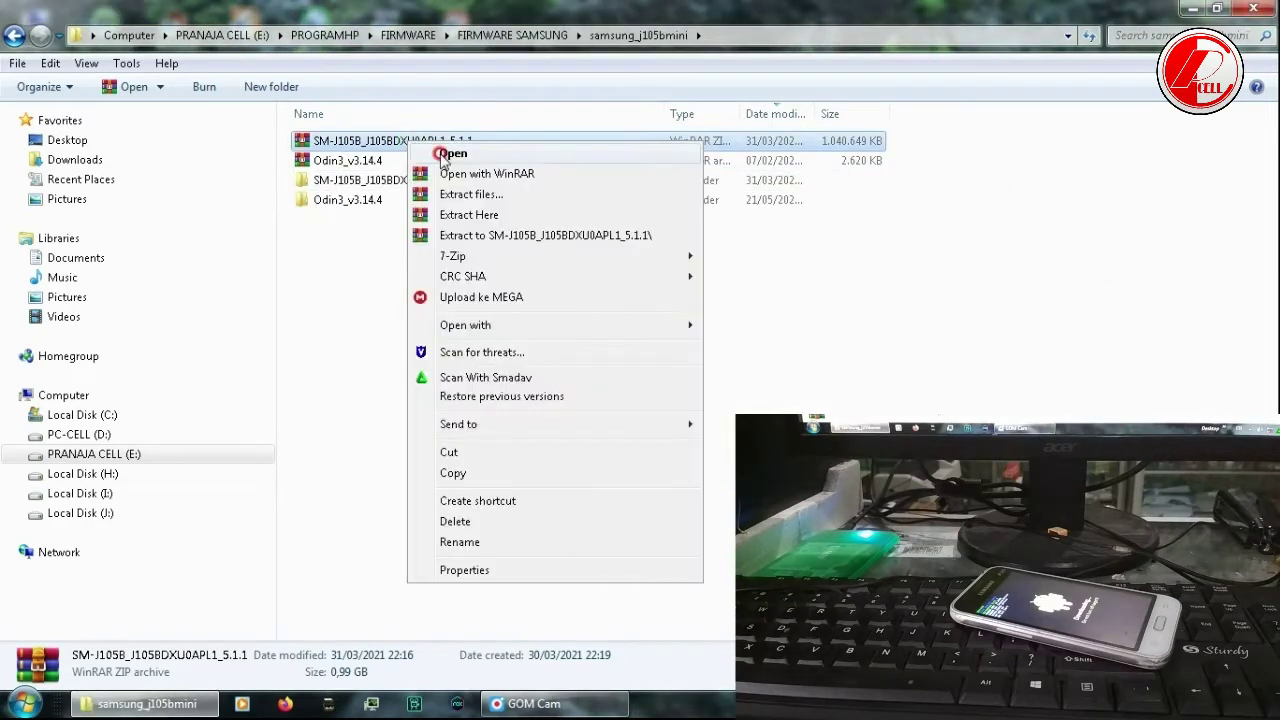
pyautogui.click(490, 215)
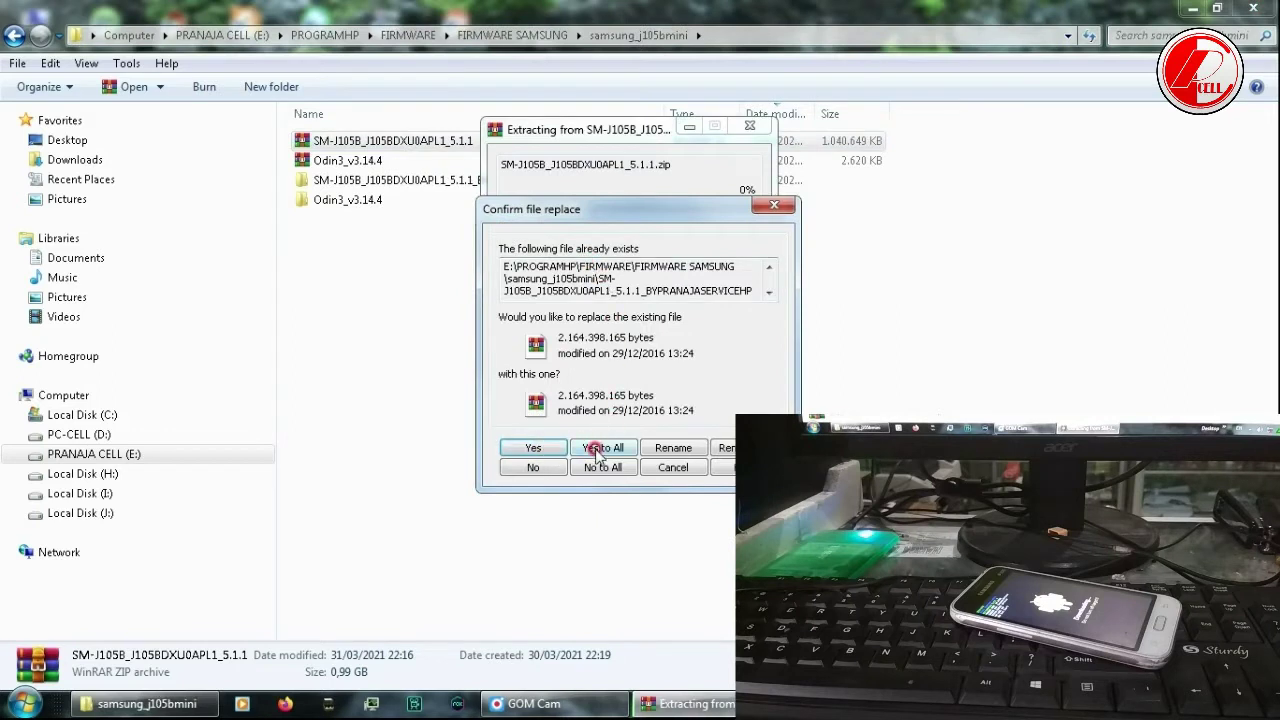
pyautogui.click(600, 448)
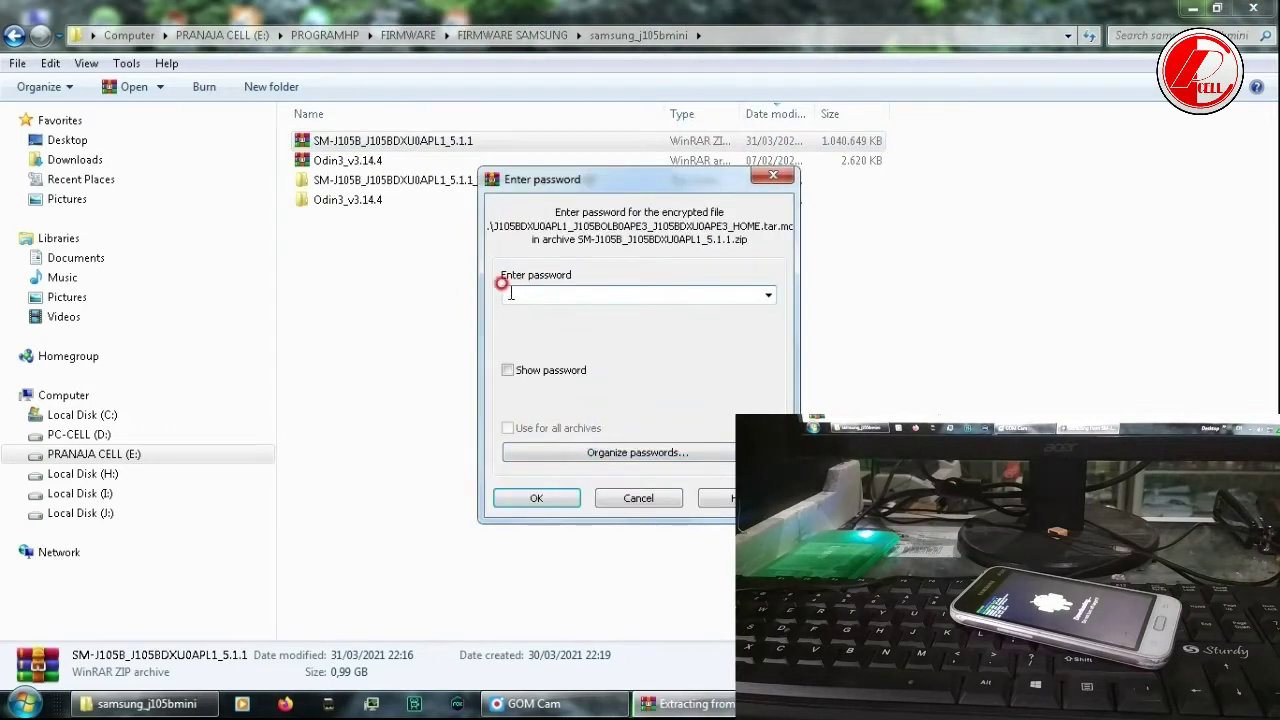
pyautogui.moveTo(634, 182); pyautogui.dragTo(481, 228)
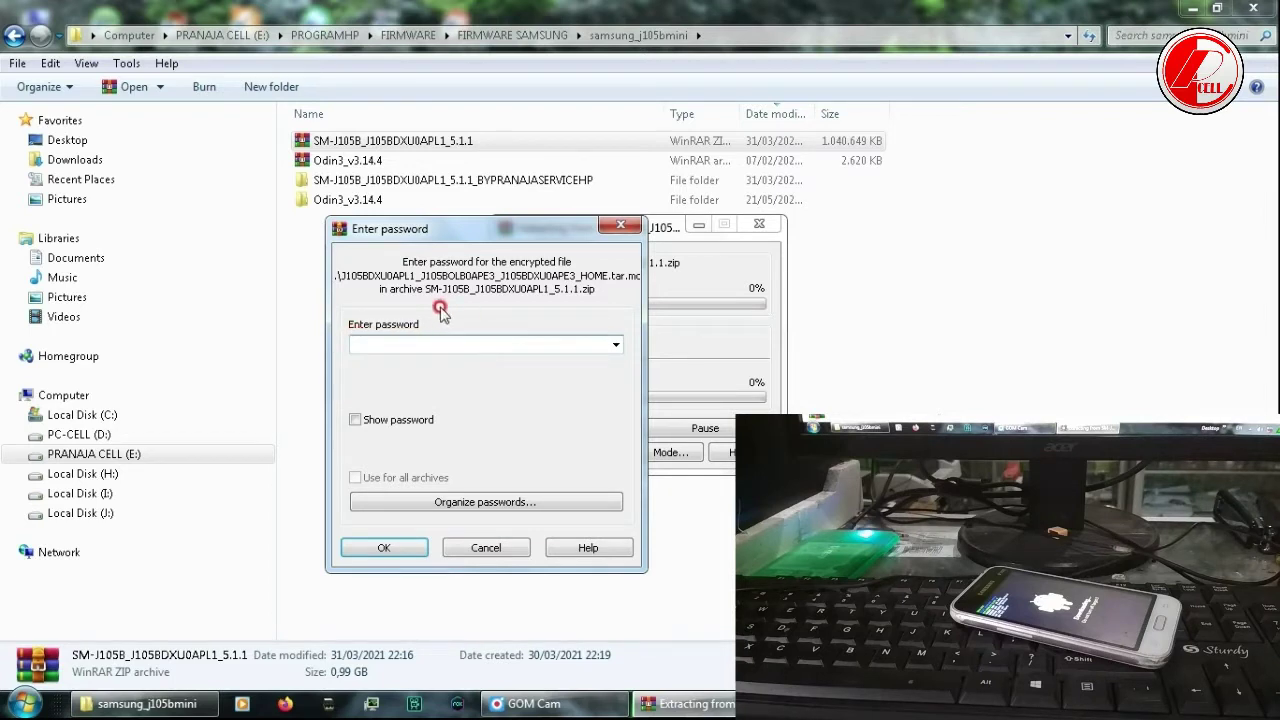
pyautogui.click(618, 229)
pyautogui.click(1066, 185)
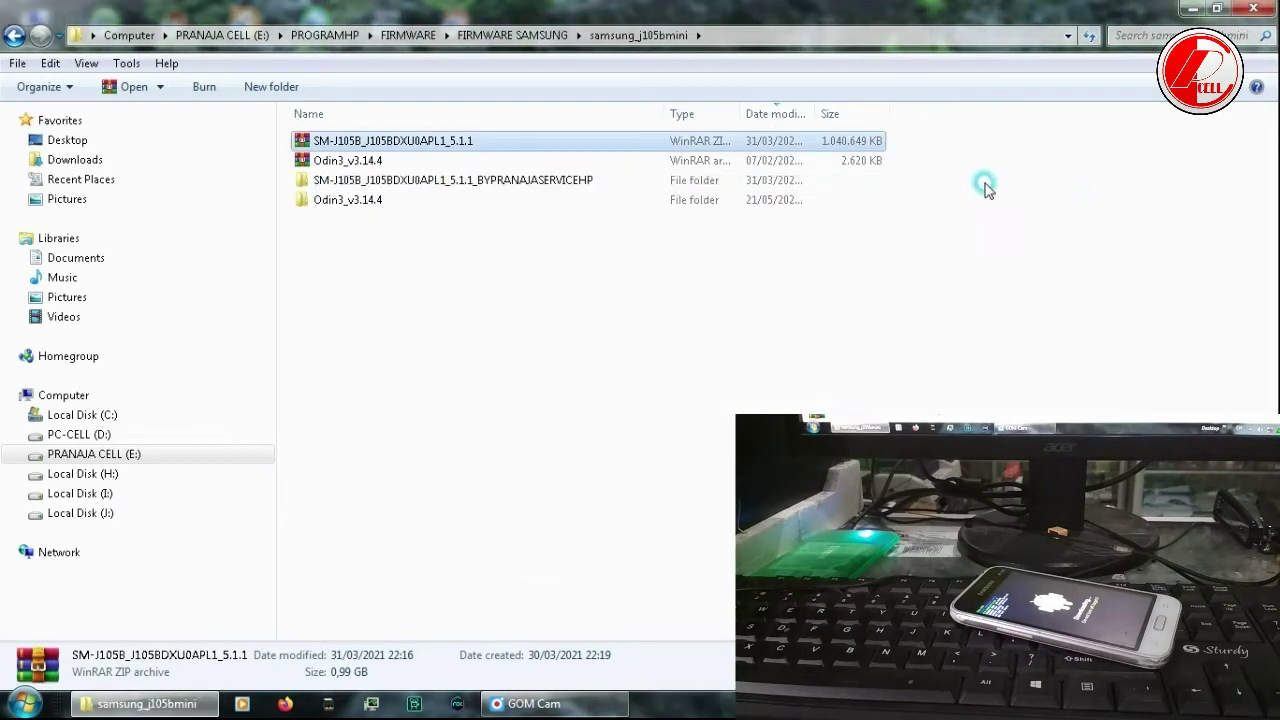
# Check the MD5 firmware file in the SM-J105B_J105BDXU0APL1_5.1.1_BYPRANAJASERVICEHP folder and return to the samsung_j105bmini folder
pyautogui.click(358, 180)
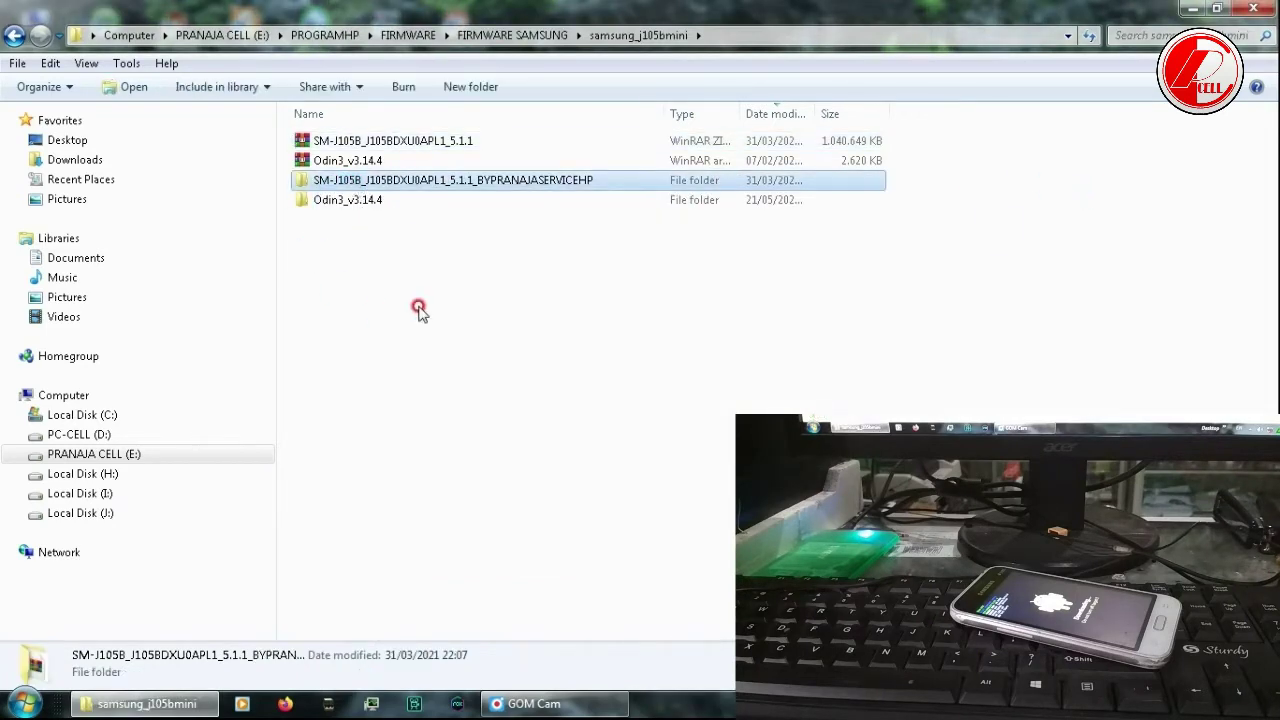
pyautogui.doubleClick(375, 181)
pyautogui.moveTo(316, 172); pyautogui.dragTo(720, 137)
pyautogui.moveTo(389, 220); pyautogui.dragTo(509, 127)
pyautogui.moveTo(466, 221); pyautogui.dragTo(549, 143)
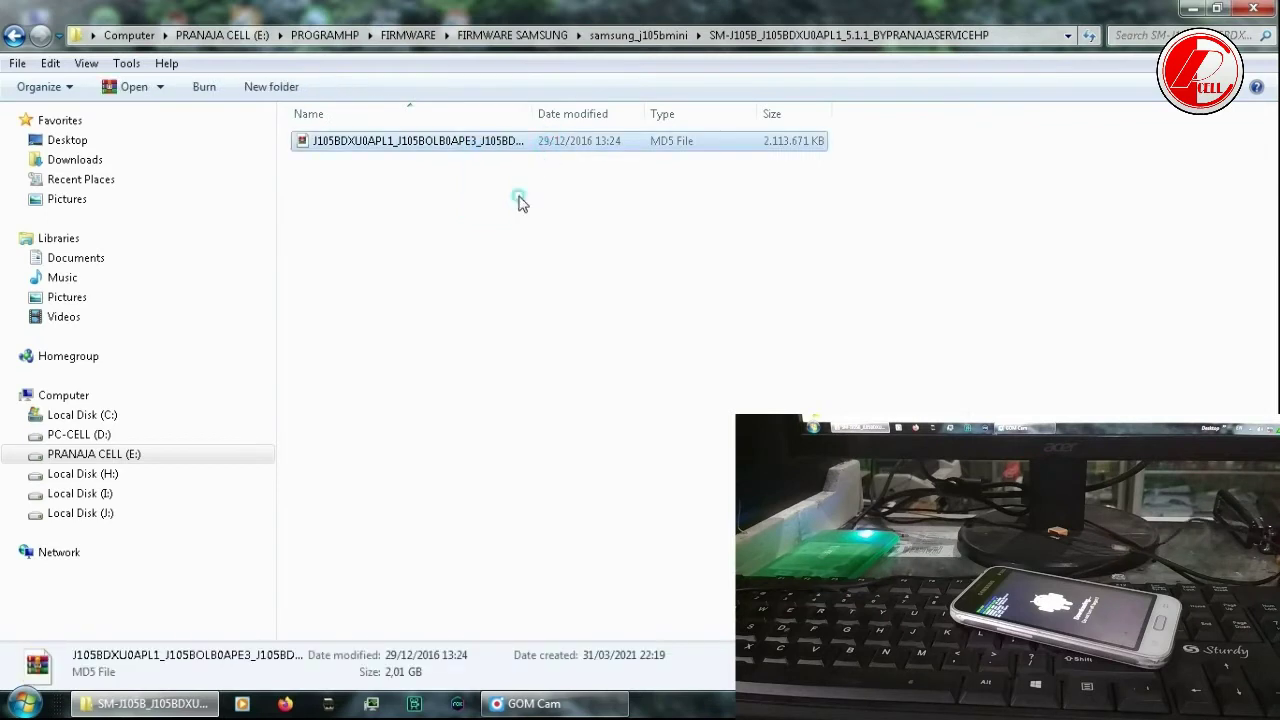
pyautogui.click(520, 200)
pyautogui.click(16, 36)
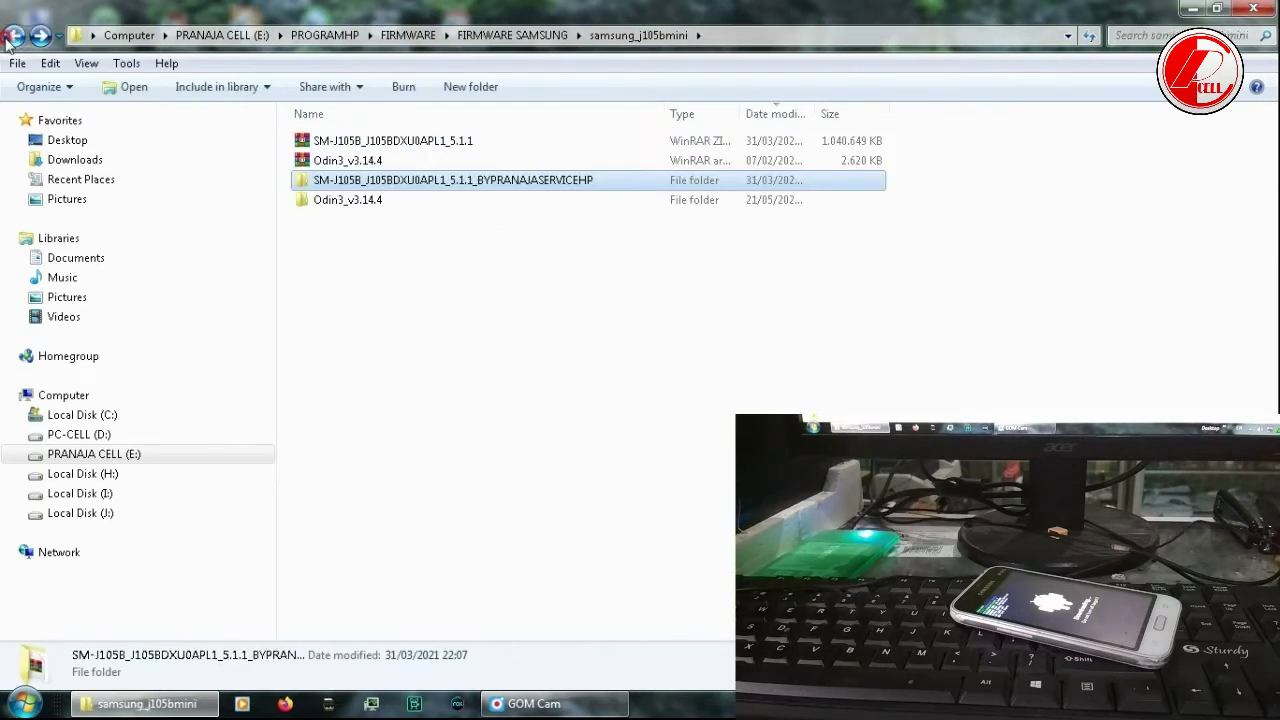
pyautogui.click(453, 370)
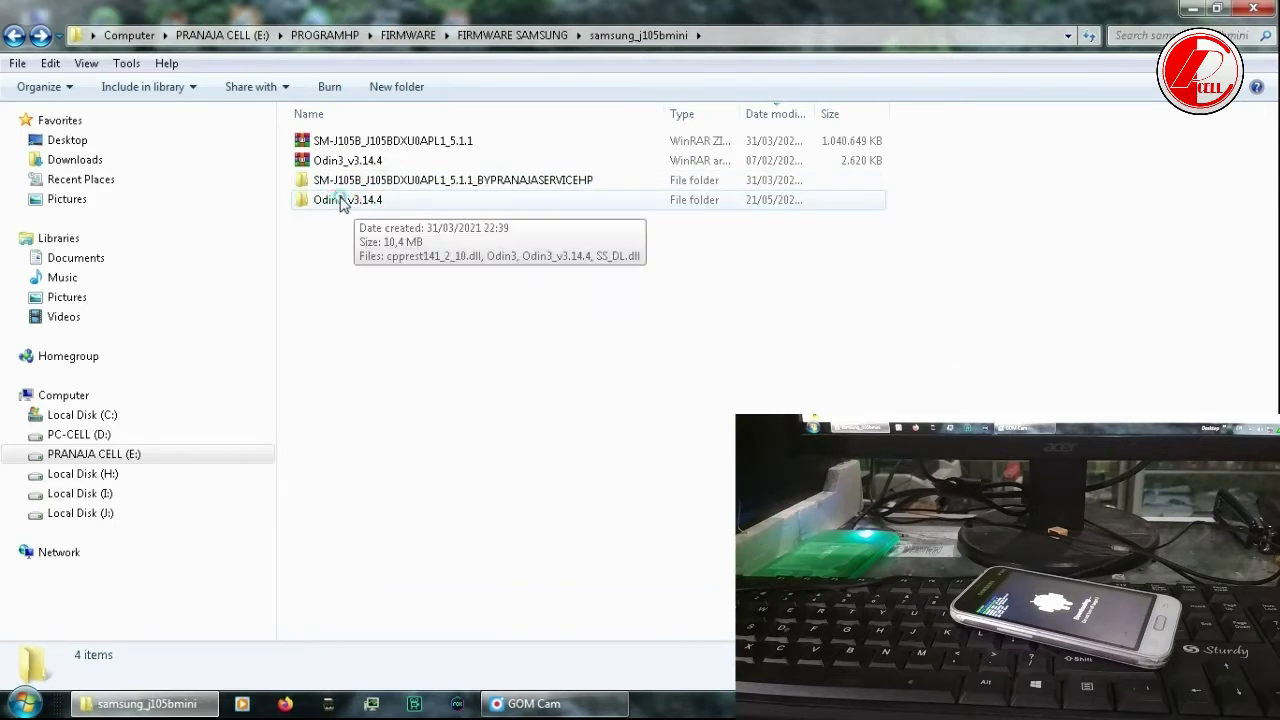
# Launch the Odin3_v3.14.4 application from the extracted Odin3_v3.14.4 folder and dismiss its startup notice
pyautogui.click(350, 210)
pyautogui.moveTo(390, 240)
pyautogui.mouseDown()
pyautogui.moveTo(414, 208)
pyautogui.moveTo(394, 229)
pyautogui.mouseUp()
pyautogui.click(380, 204)
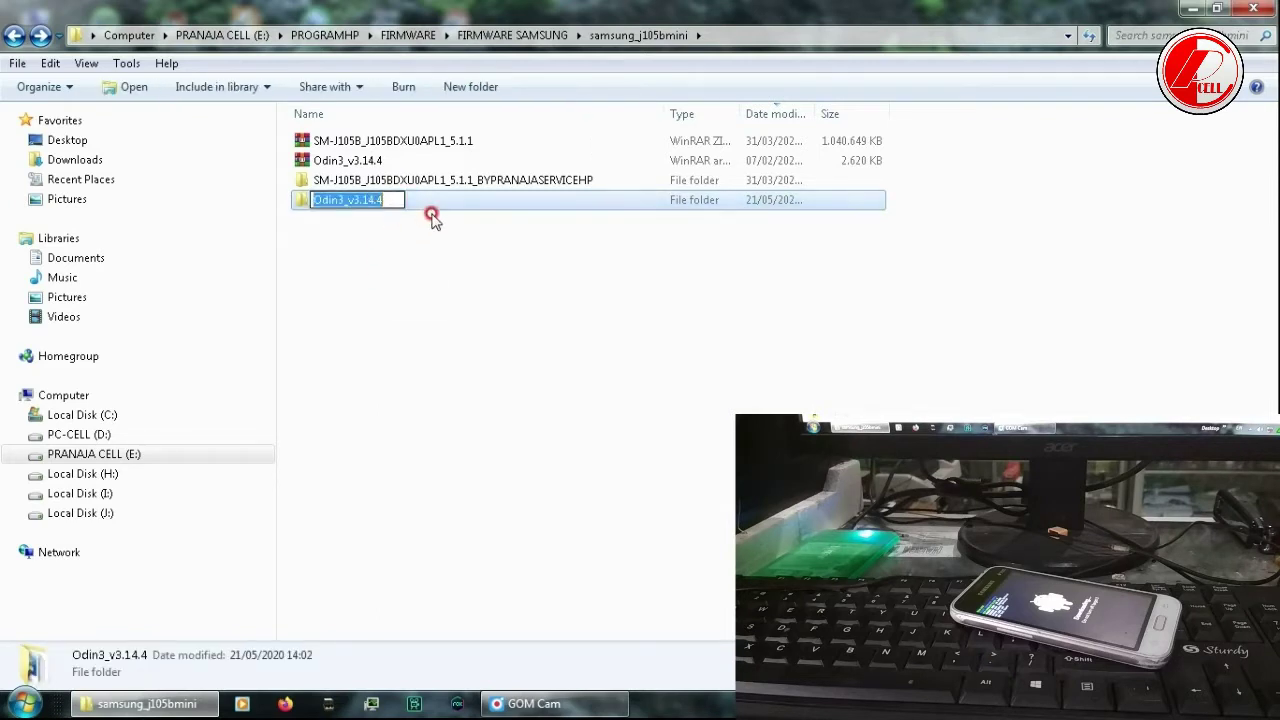
pyautogui.click(423, 229)
pyautogui.doubleClick(403, 203)
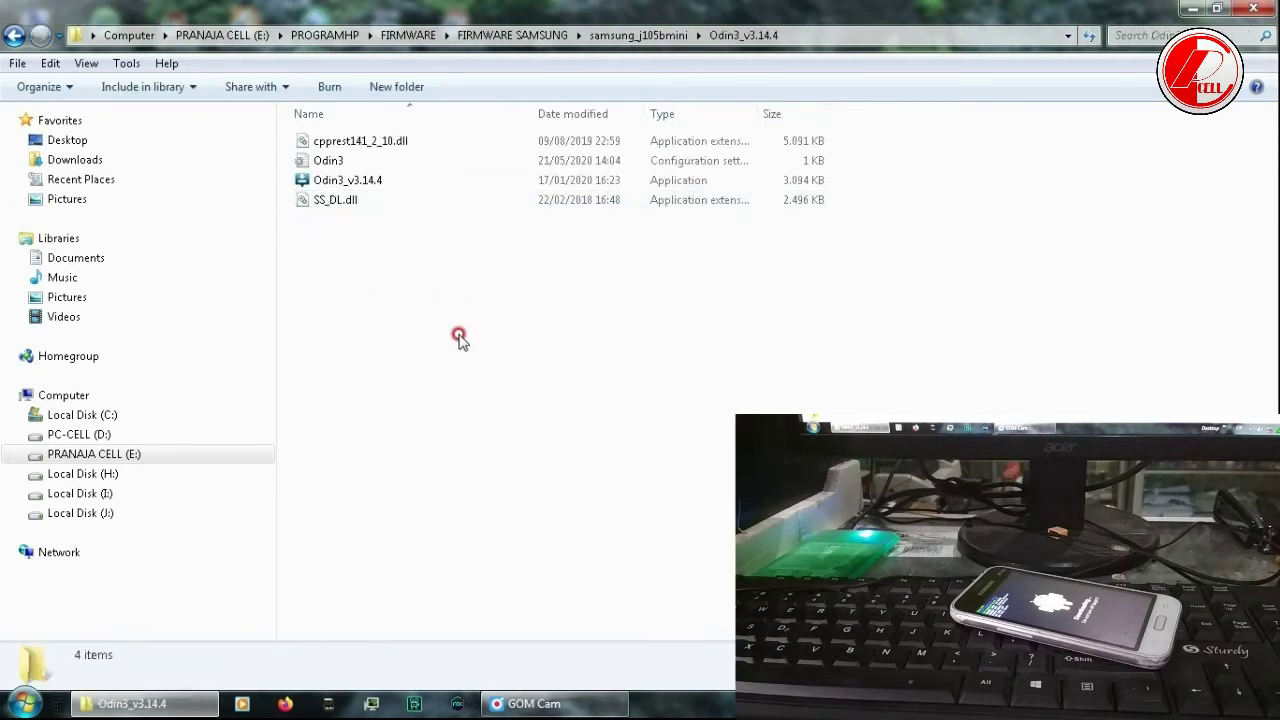
pyautogui.doubleClick(381, 181)
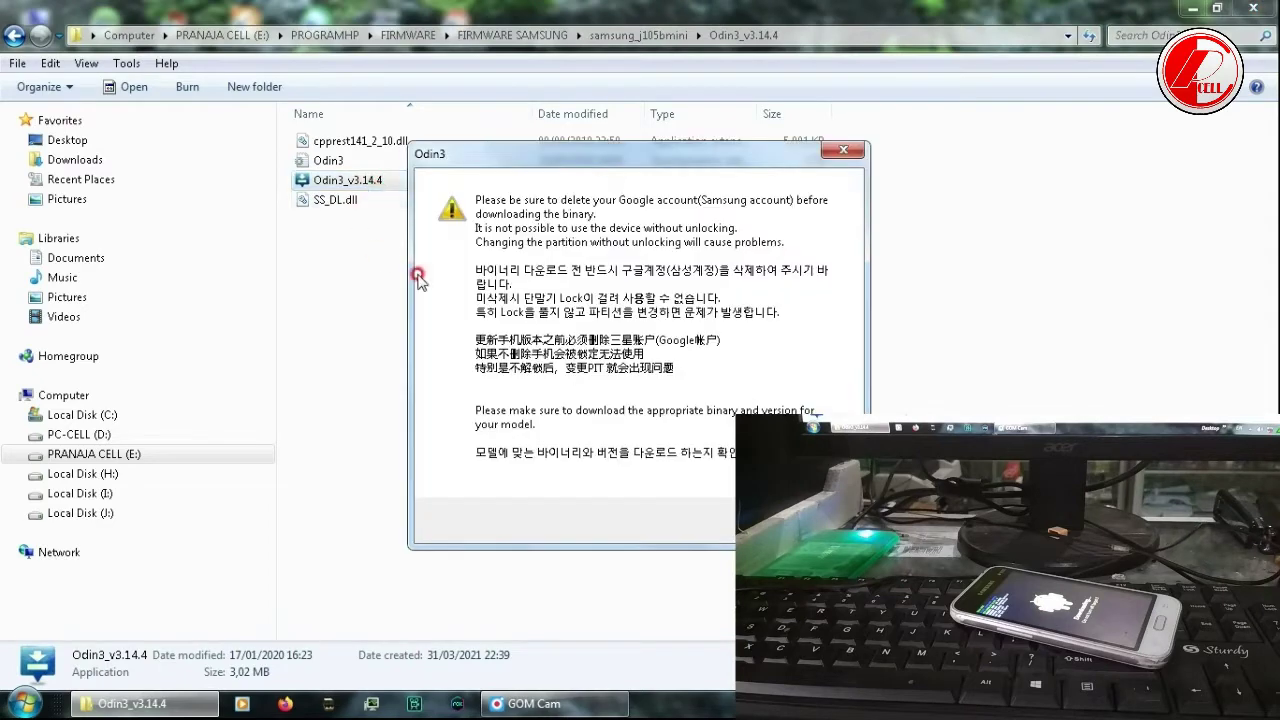
pyautogui.click(840, 150)
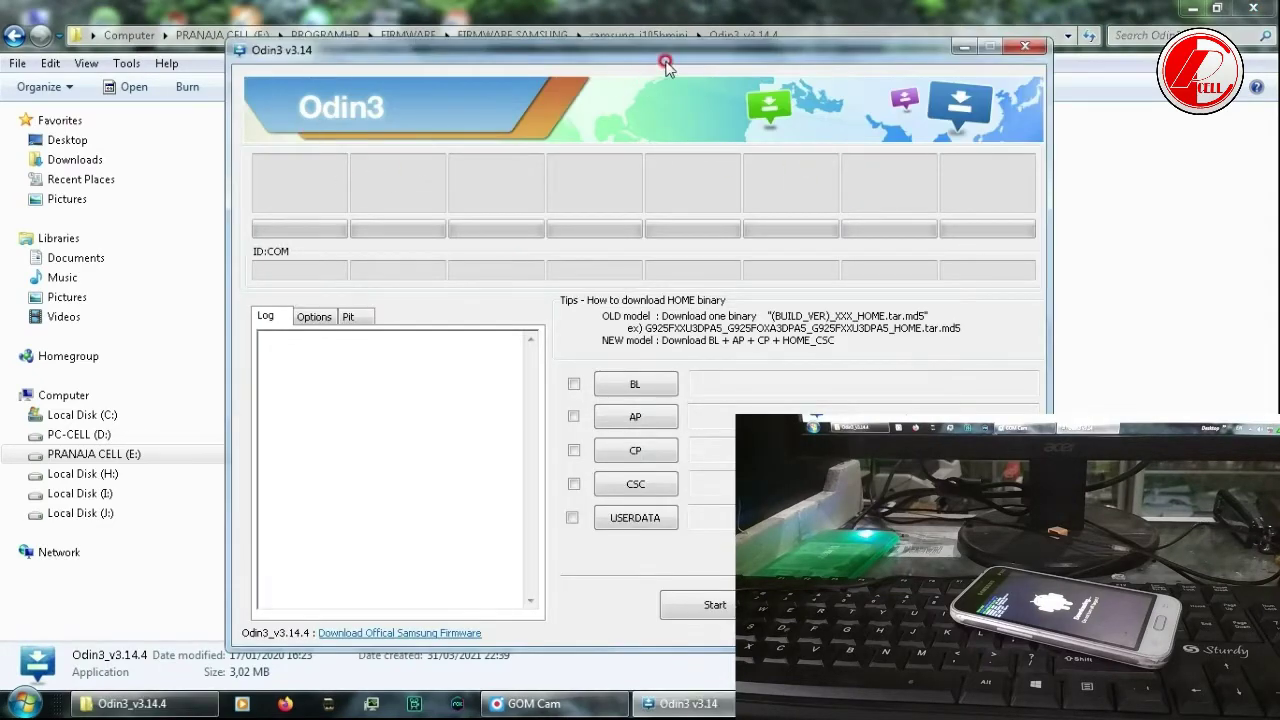
pyautogui.moveTo(671, 57); pyautogui.dragTo(453, 20)
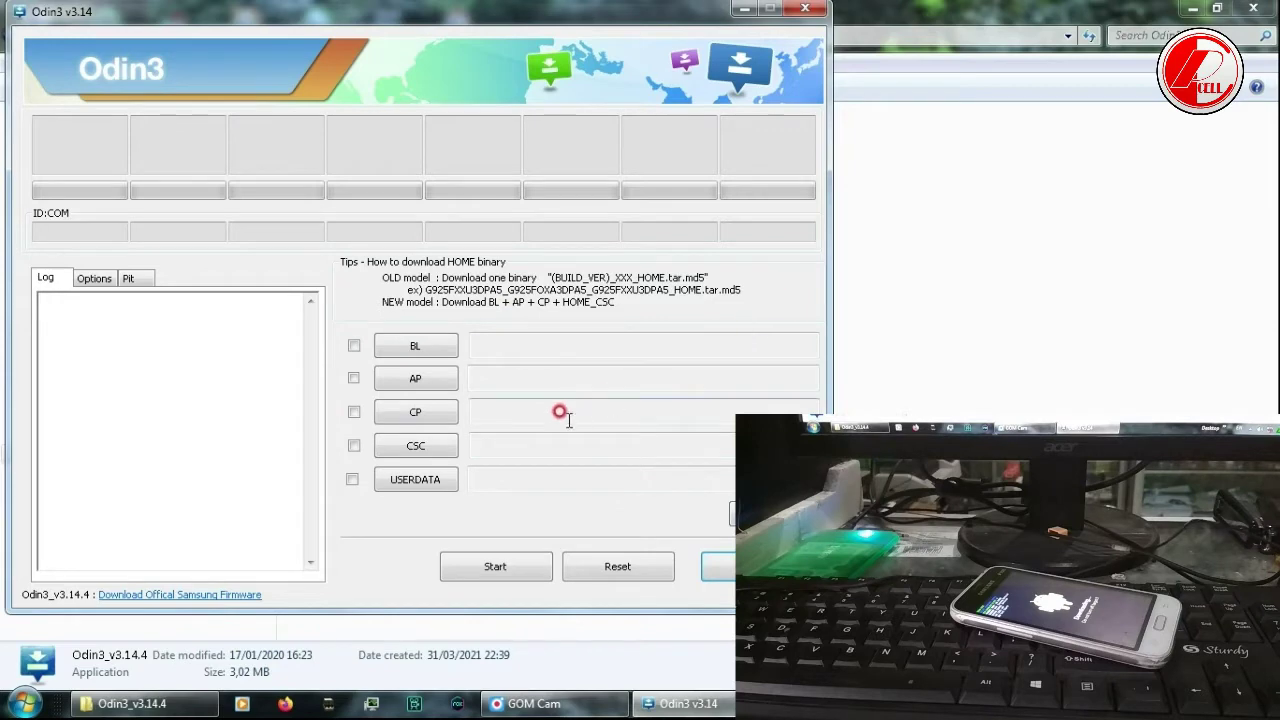
# Start choosing the AP file in Odin3 and browse to the PROGRAMHP\FIRMWARE folder on drive E:
pyautogui.click(437, 382)
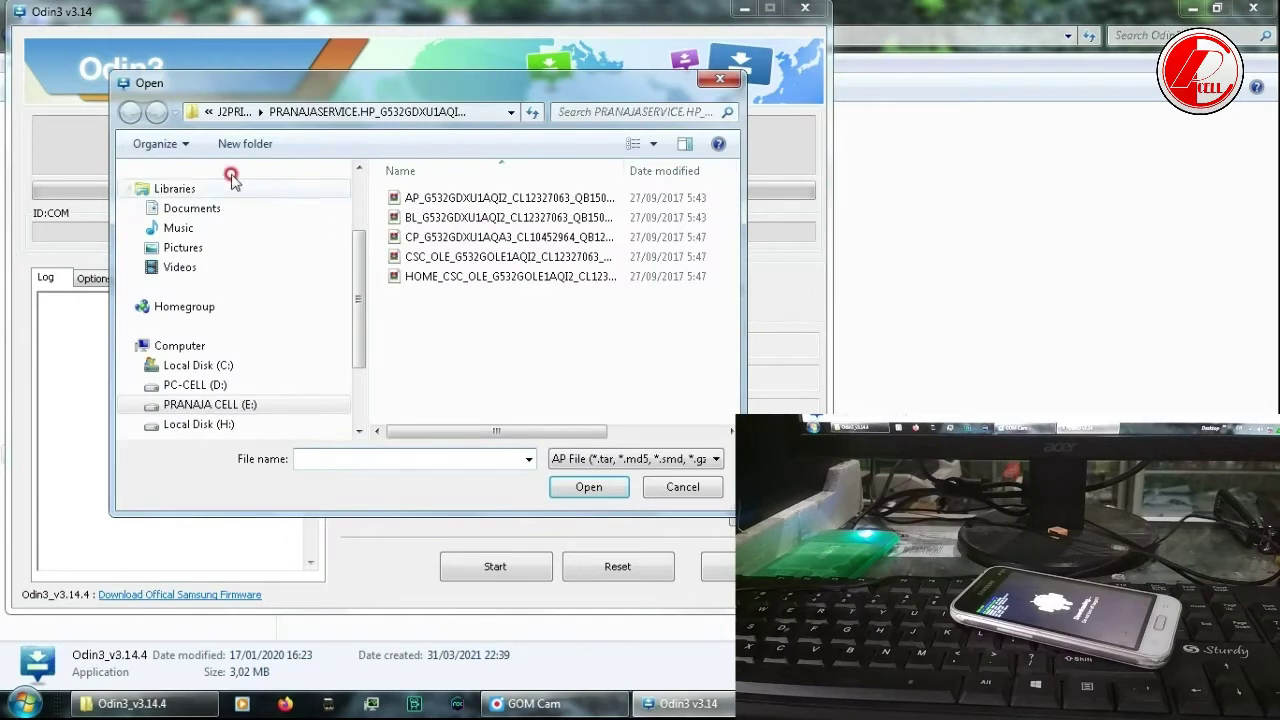
pyautogui.click(263, 404)
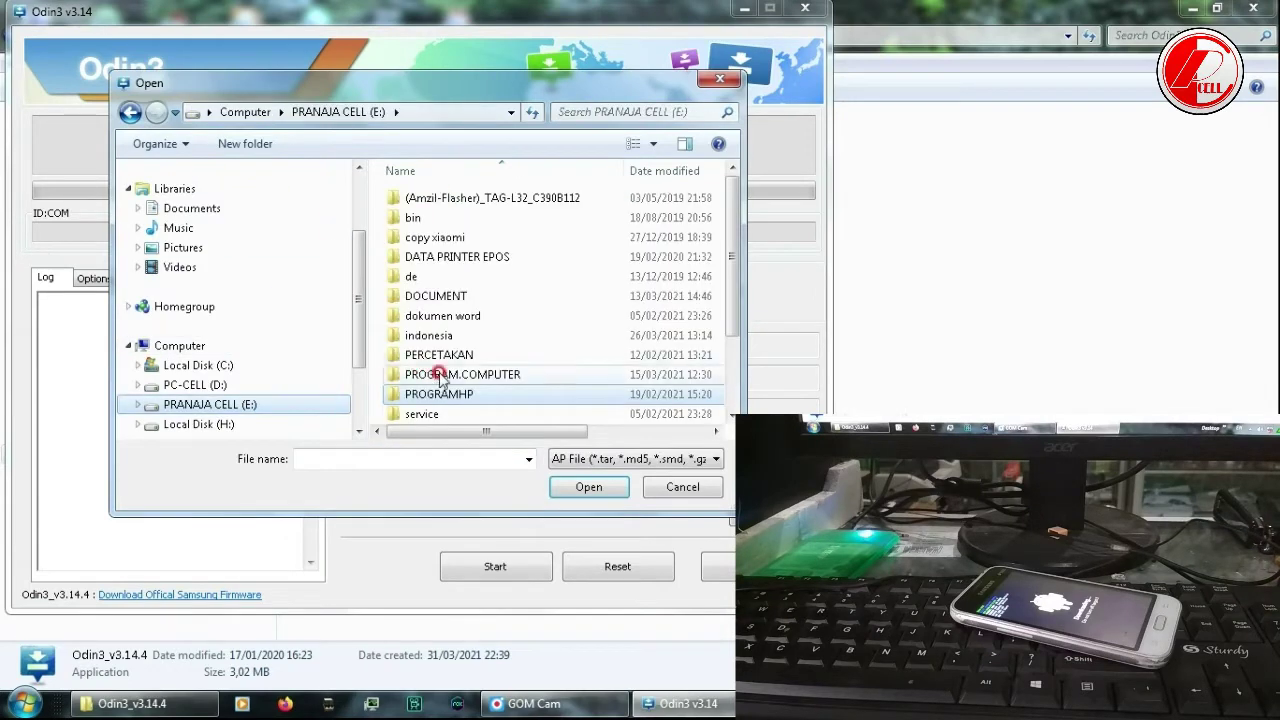
pyautogui.doubleClick(464, 393)
pyautogui.click(724, 188)
pyautogui.moveTo(736, 195); pyautogui.dragTo(737, 249)
pyautogui.click(613, 271)
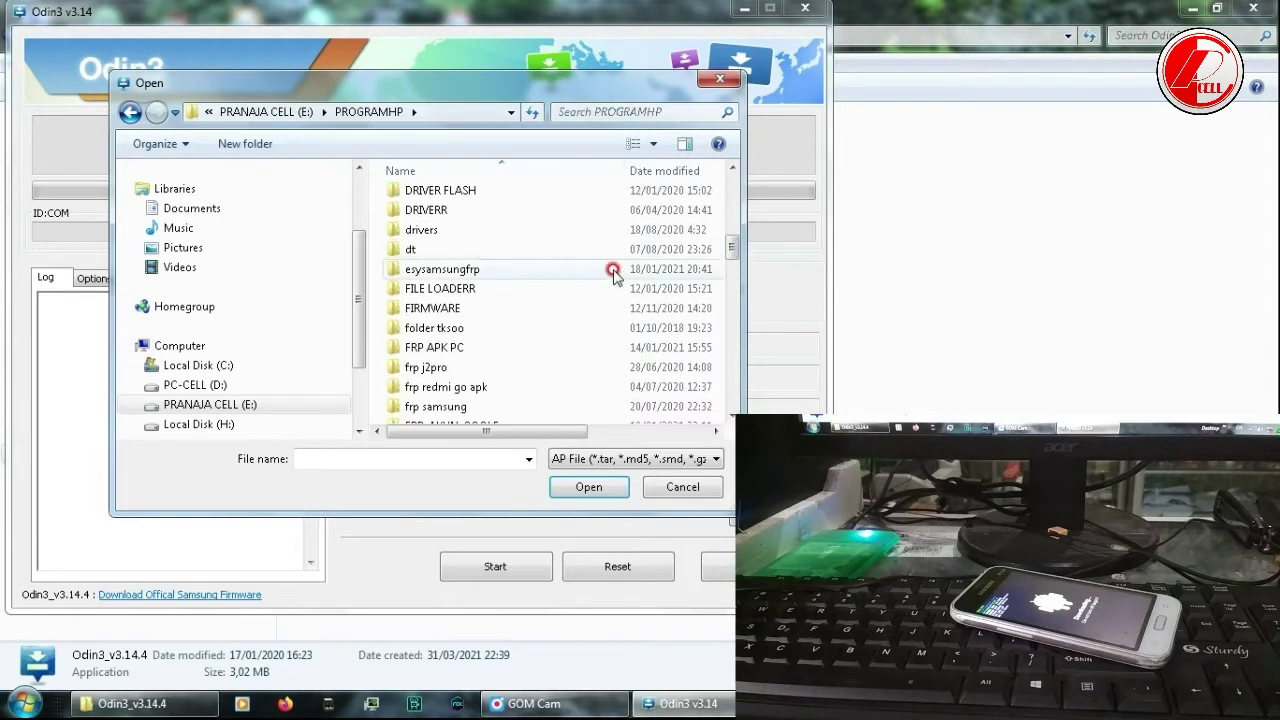
pyautogui.doubleClick(438, 308)
# Browse through FIRMWARE SAMSUNG and samsung_j105bmini to the SM-J105B_J105BDXU0APL1_5.1.1 firmware folder for the AP file
pyautogui.click(720, 258)
pyautogui.doubleClick(465, 296)
pyautogui.moveTo(726, 237); pyautogui.dragTo(735, 268)
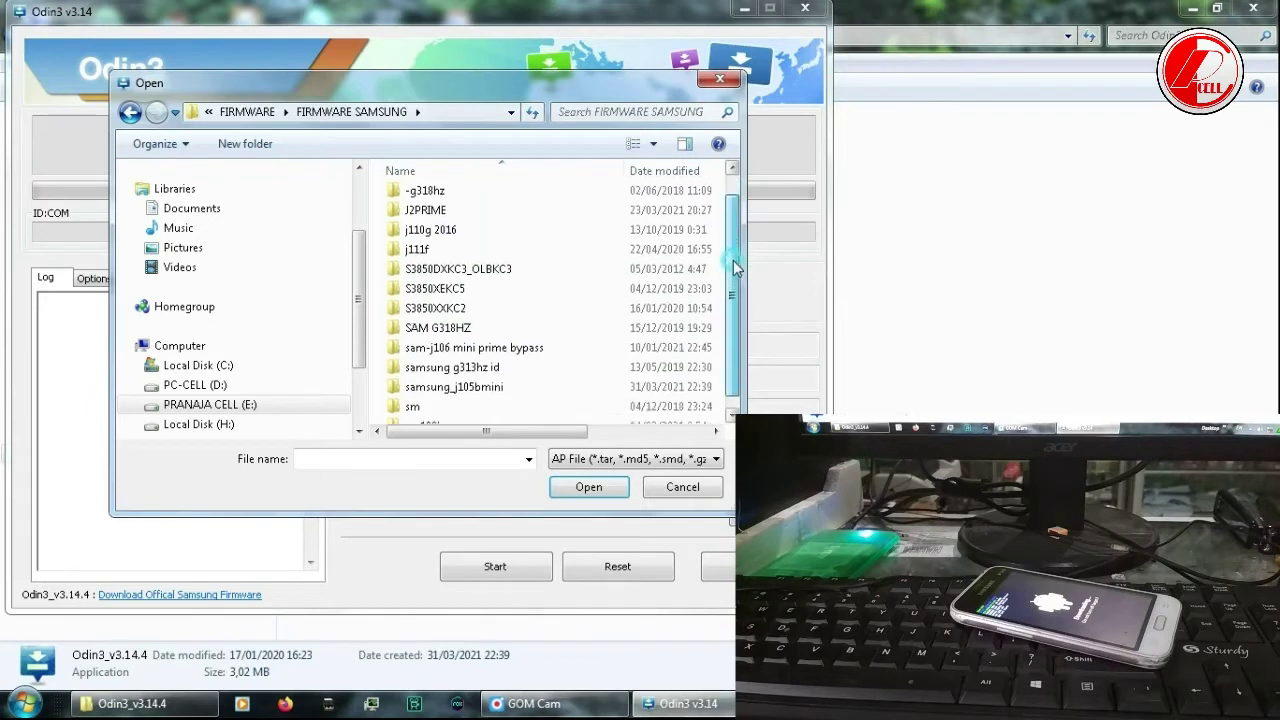
pyautogui.click(460, 385)
pyautogui.doubleClick(503, 388)
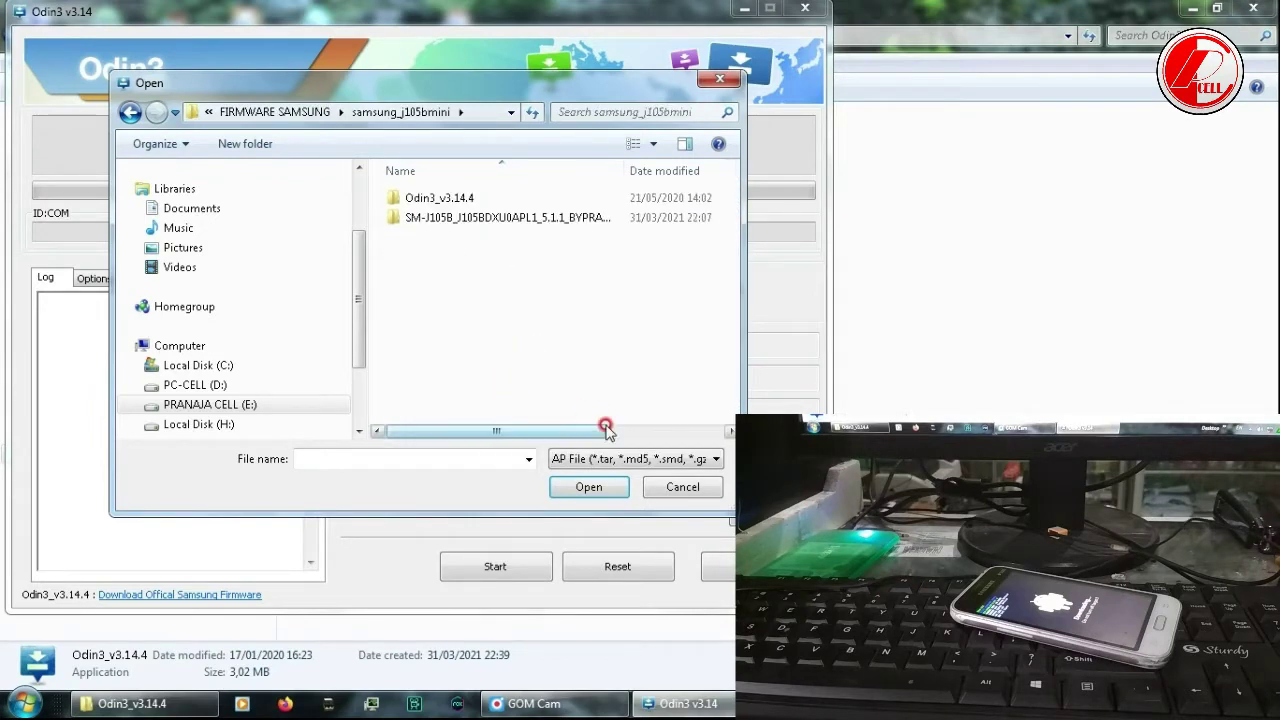
pyautogui.click(500, 228)
pyautogui.doubleClick(498, 220)
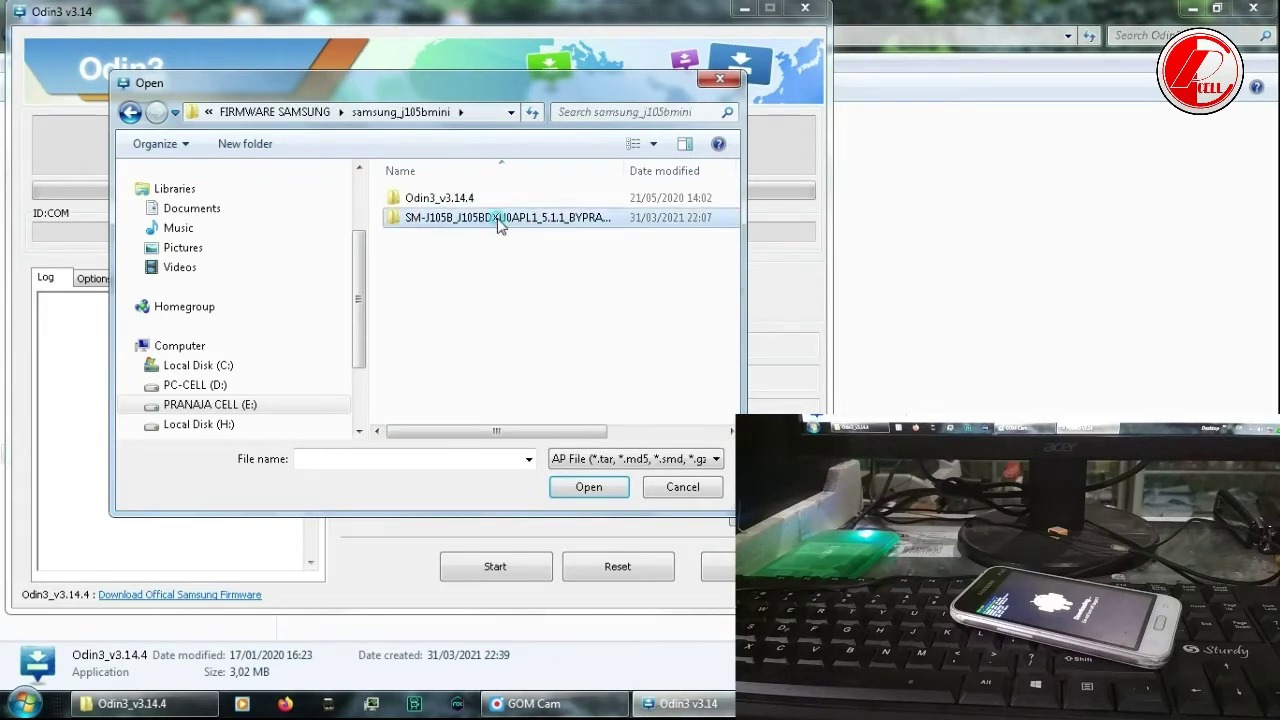
pyautogui.click(141, 112)
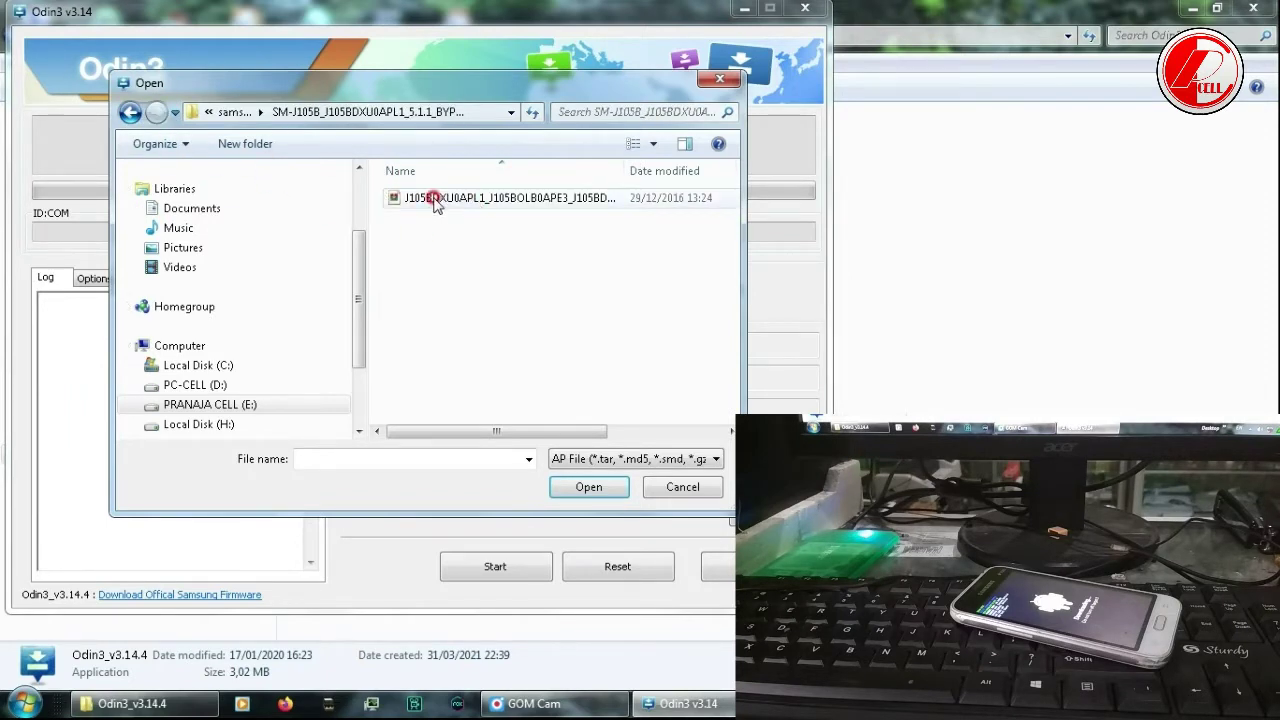
# Load J105BDXU0APL1_J105BOLB0APE3_J105BDXU0APE3_HOME.tar.md5 as the AP file and check the MD5 verification log
pyautogui.click(412, 205)
pyautogui.click(583, 490)
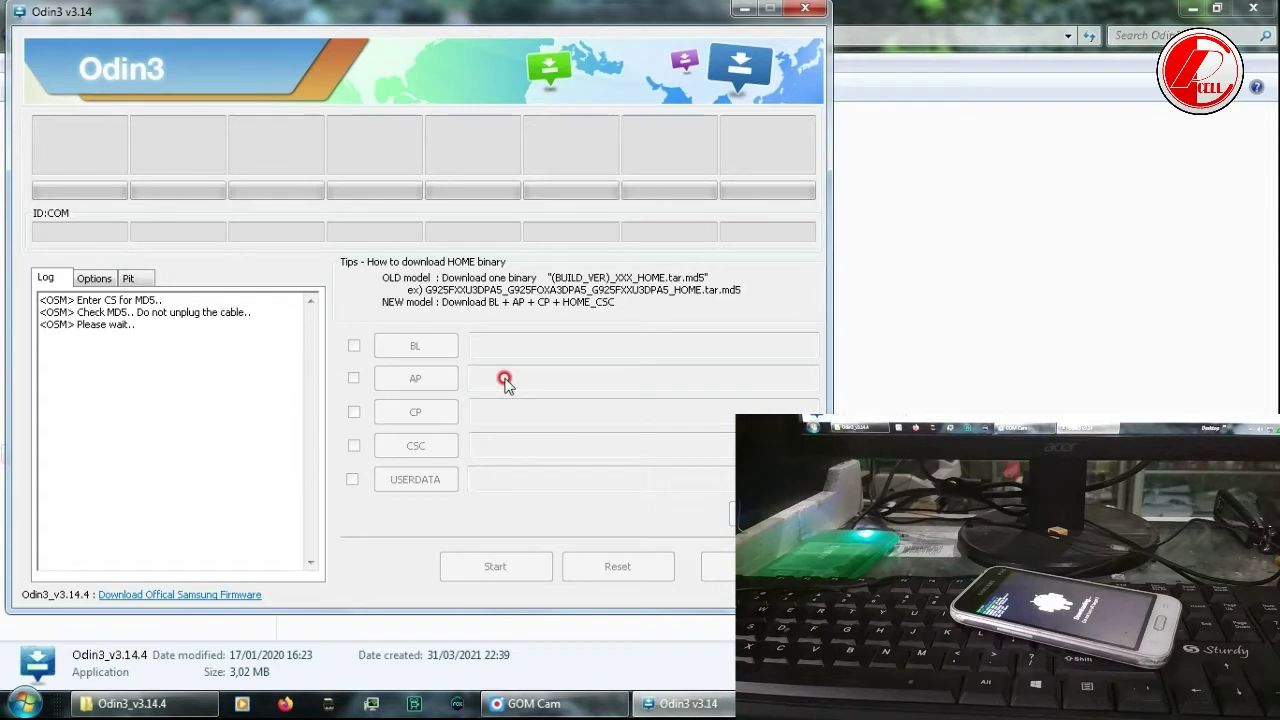
pyautogui.moveTo(518, 704)
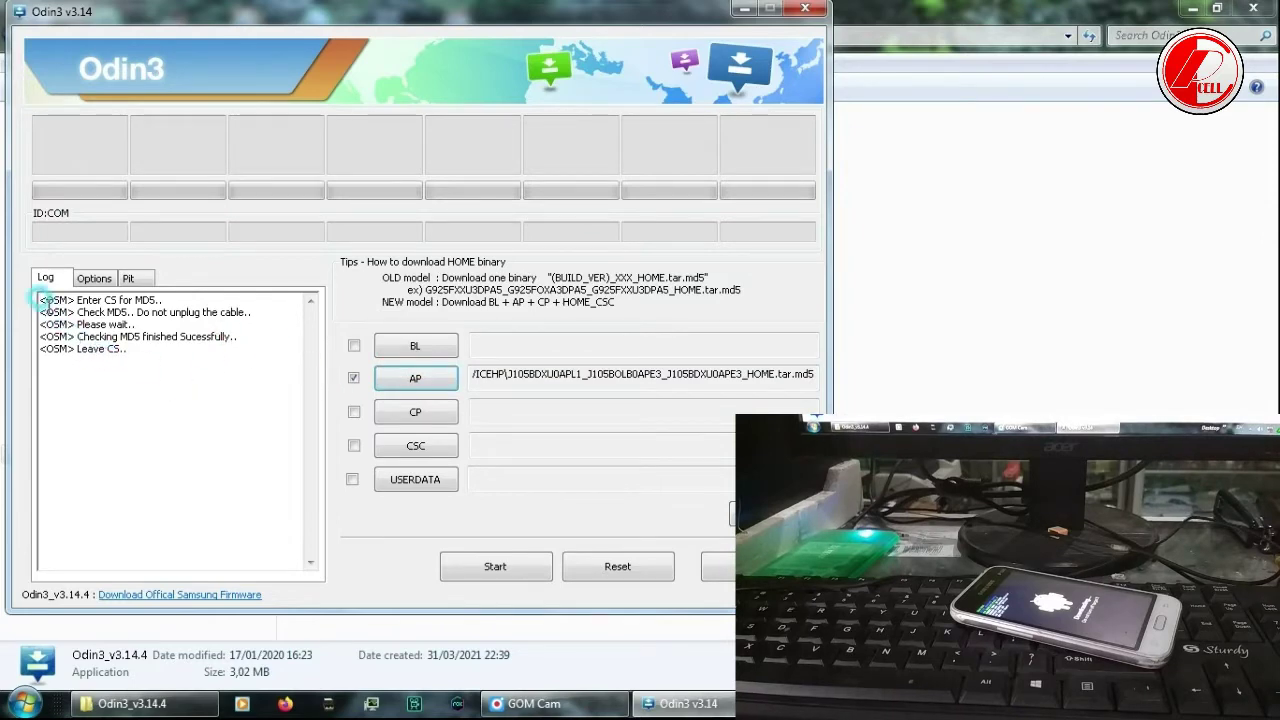
pyautogui.moveTo(148, 338); pyautogui.dragTo(40, 296)
pyautogui.click(214, 417)
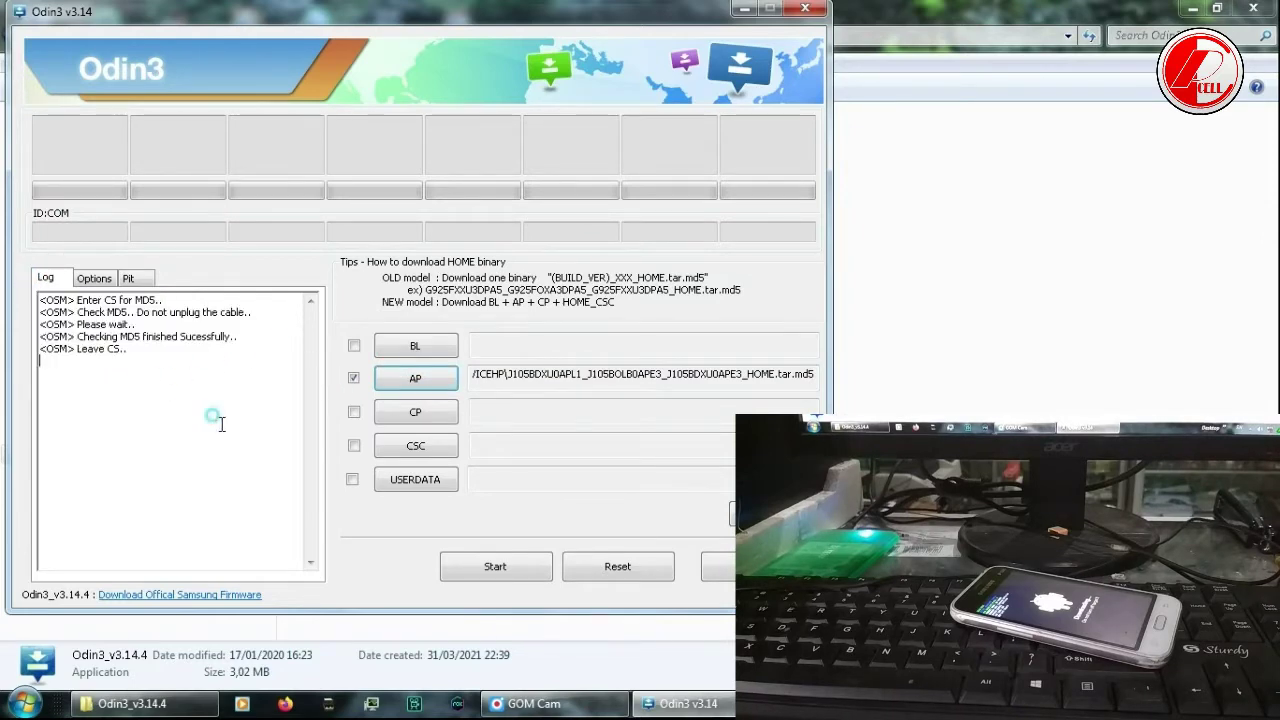
pyautogui.click(707, 533)
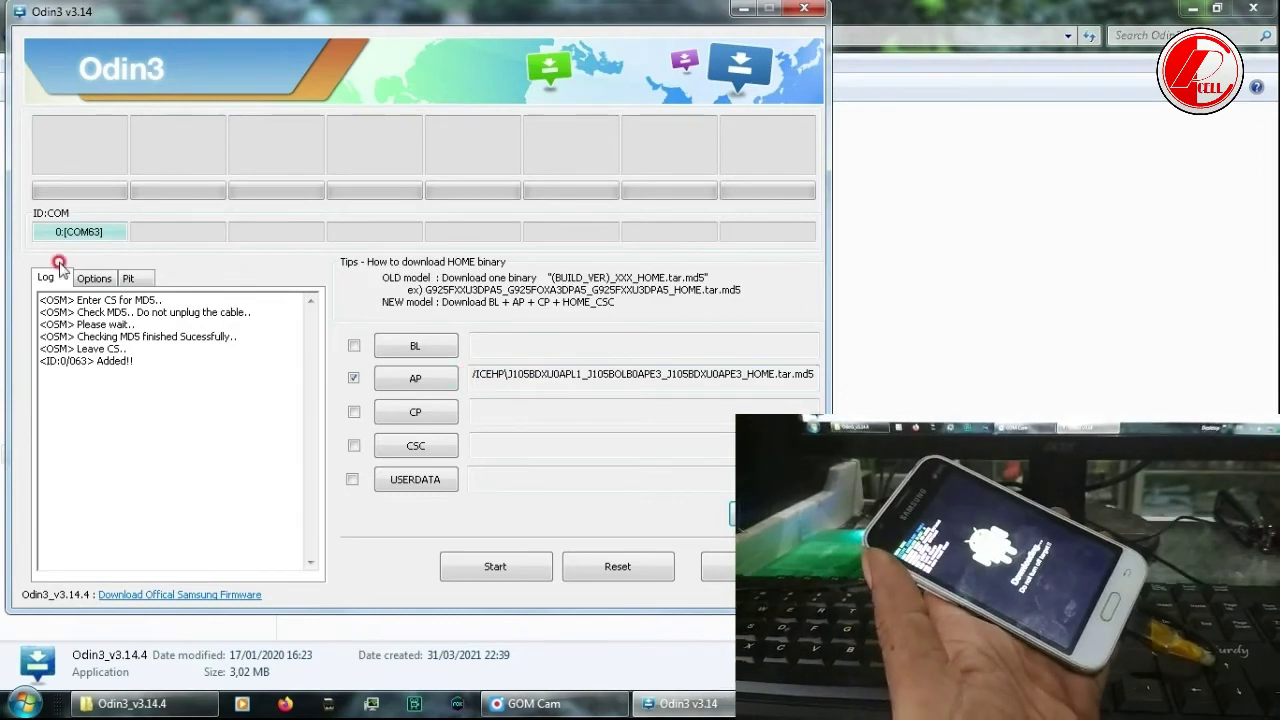
# Check the phone's COM port connection and try to flash the AP firmware, restarting the flash once
pyautogui.click(90, 232)
pyautogui.click(88, 230)
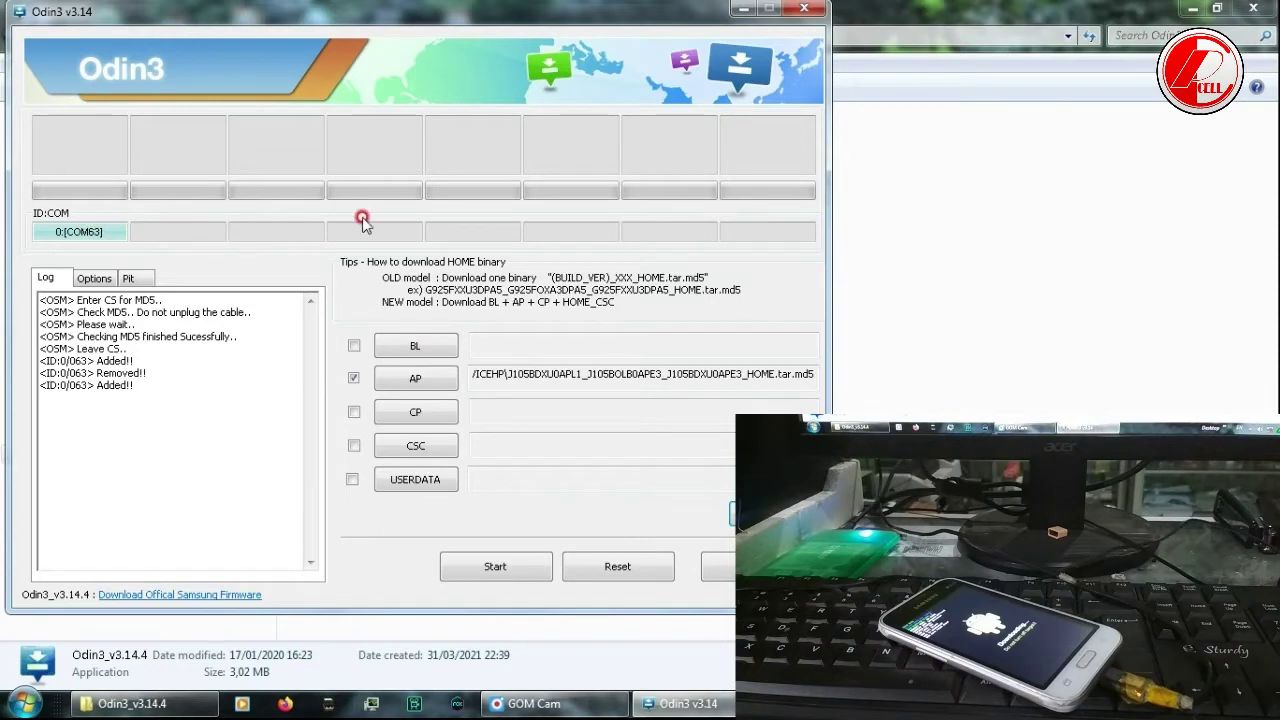
pyautogui.click(488, 572)
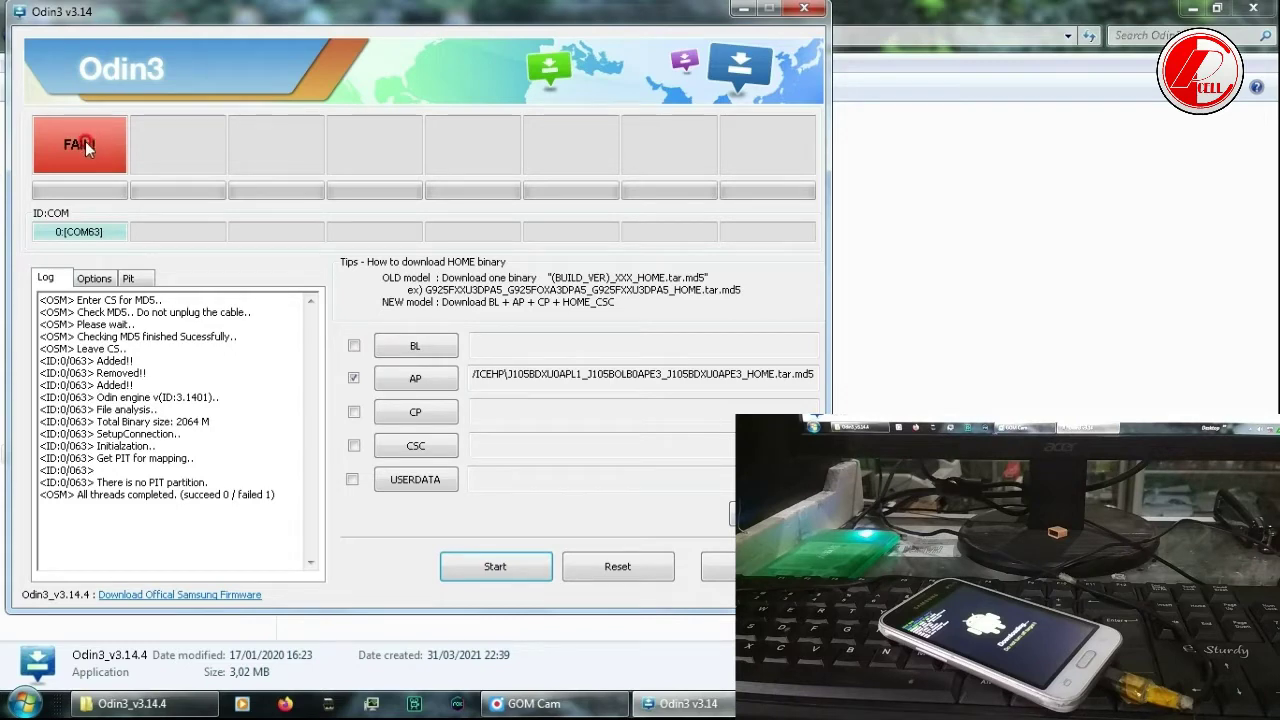
pyautogui.click(460, 567)
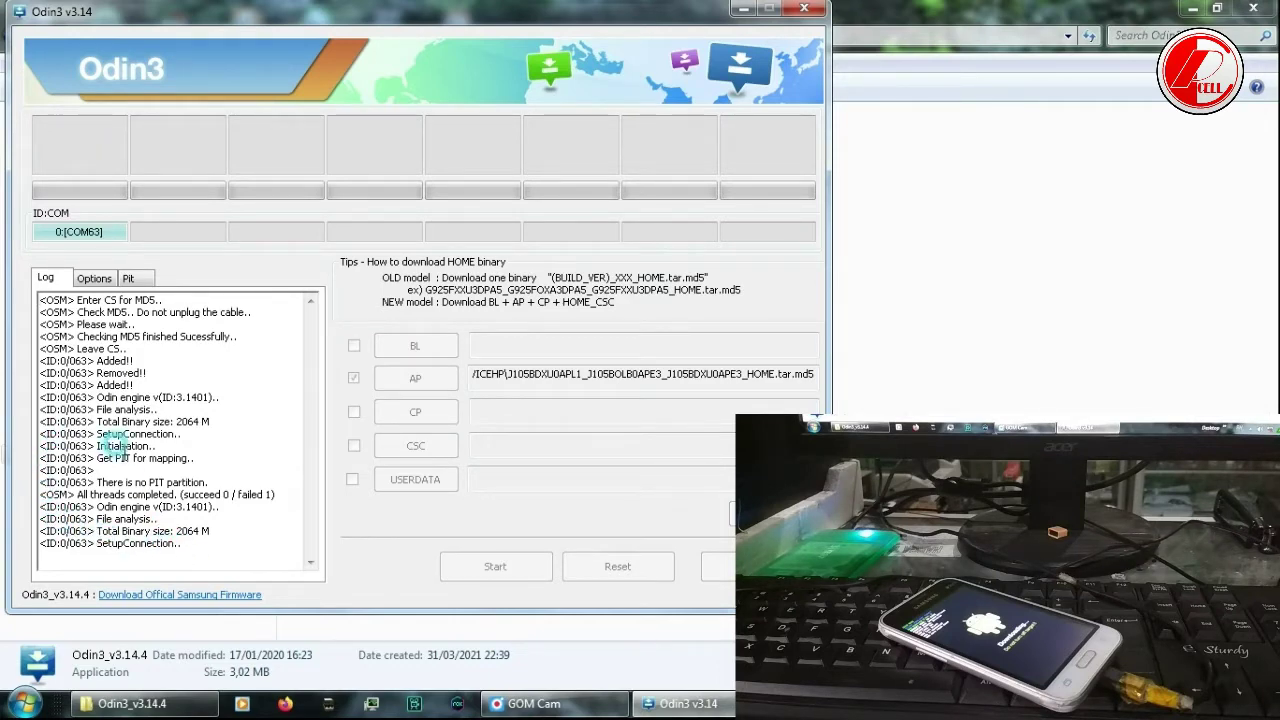
# Examine the log lines of the second flash attempt, from the Odin engine entry to the connection setup
pyautogui.click(248, 523)
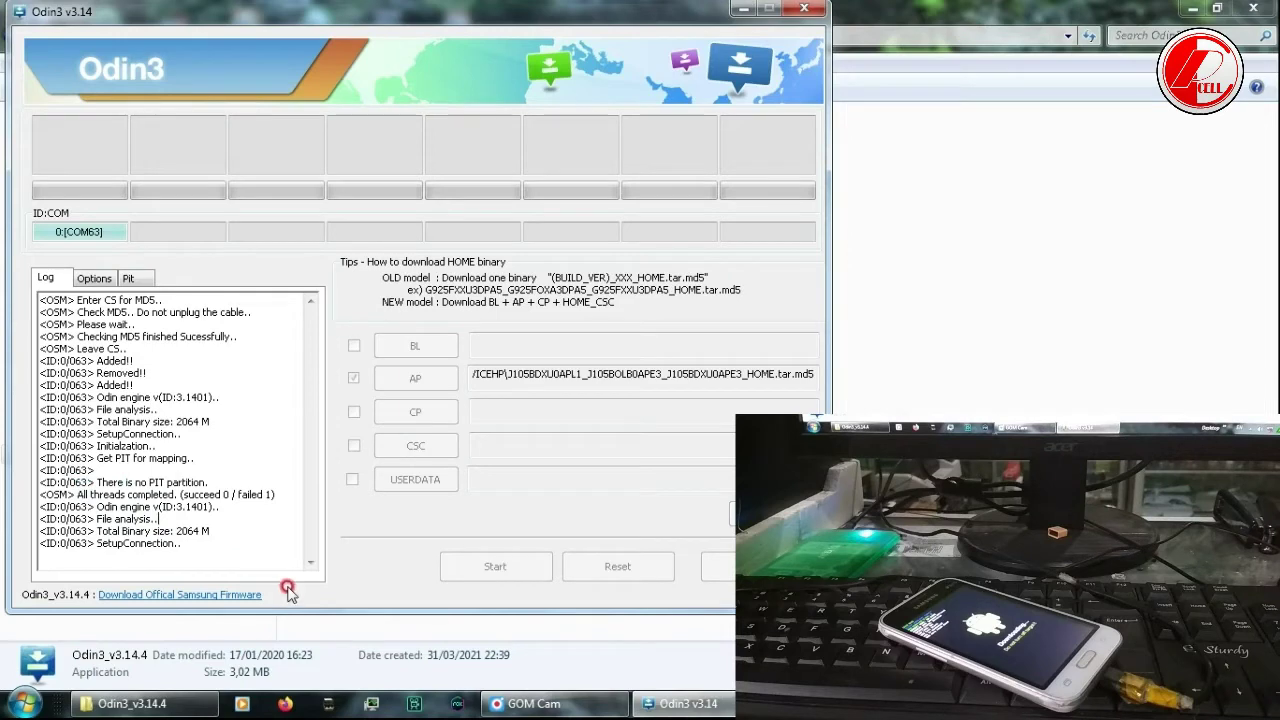
pyautogui.moveTo(157, 520); pyautogui.dragTo(40, 519)
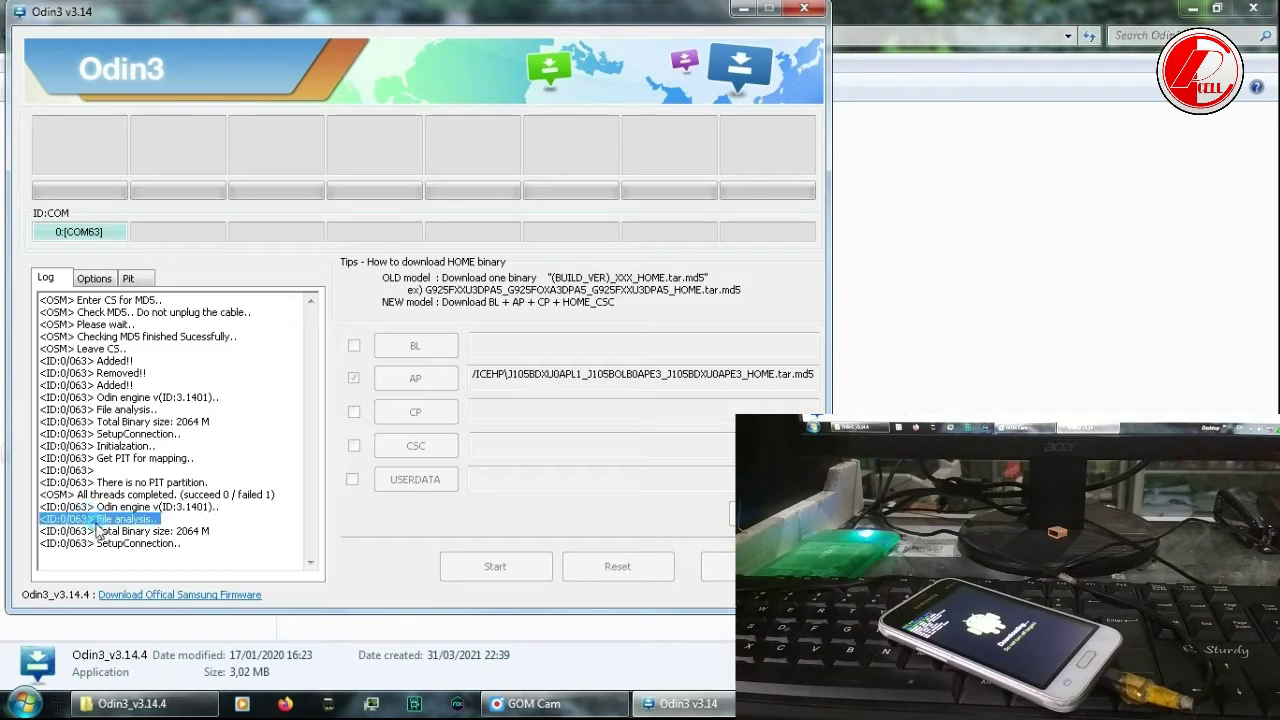
pyautogui.click(190, 536)
pyautogui.moveTo(196, 543); pyautogui.dragTo(92, 514)
pyautogui.moveTo(190, 542); pyautogui.dragTo(88, 508)
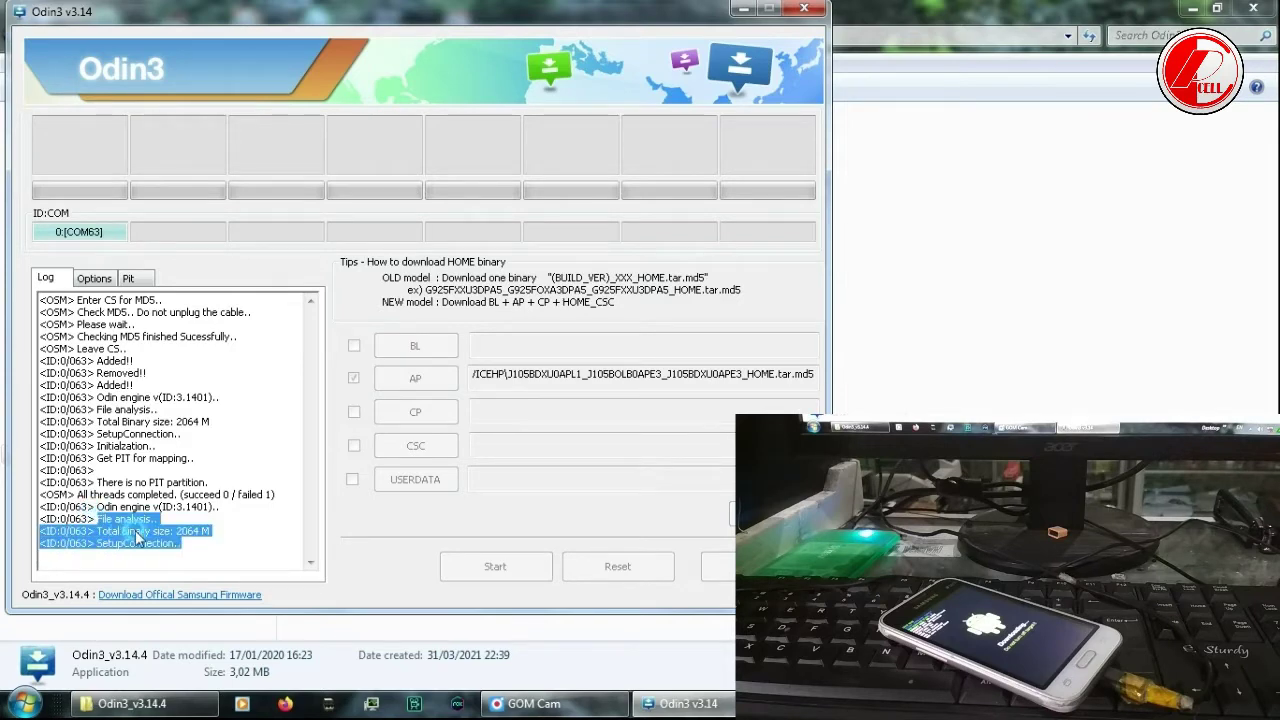
pyautogui.click(188, 544)
pyautogui.click(200, 507)
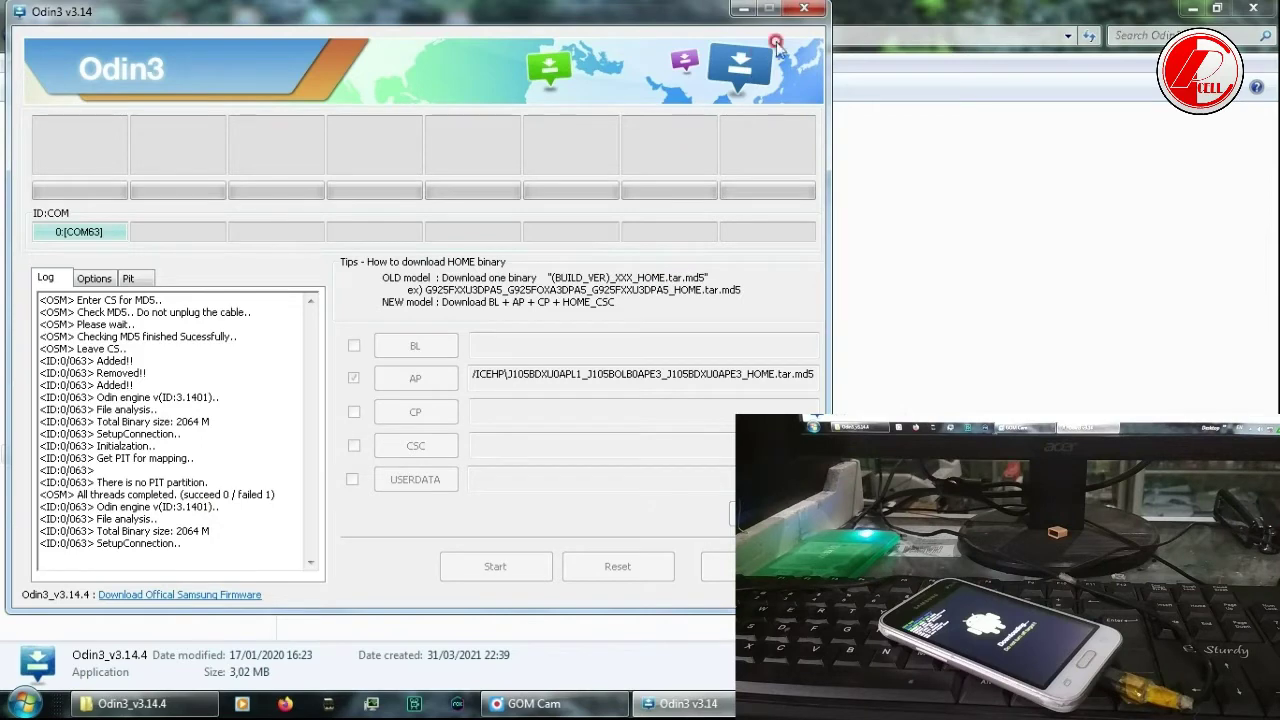
# Close Odin3 v3.14.4 and go back through the parent folders to PROGRAMHP on drive E:
pyautogui.click(804, 8)
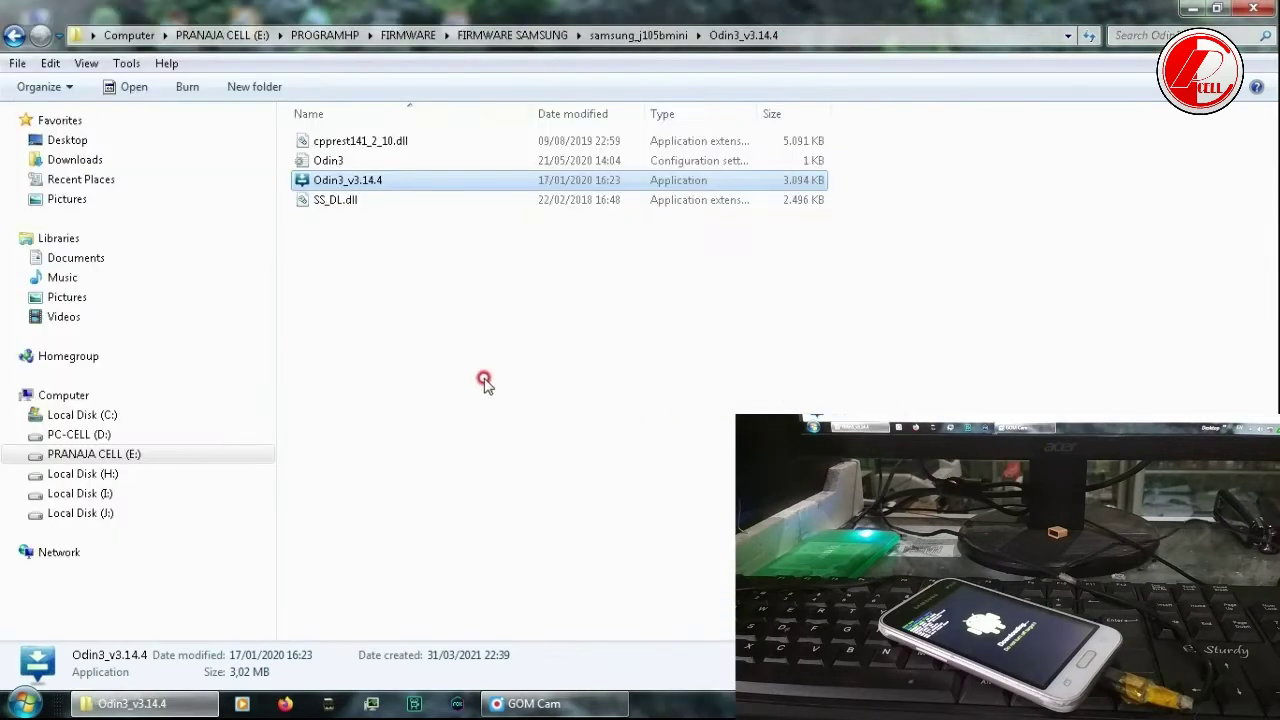
pyautogui.click(15, 36)
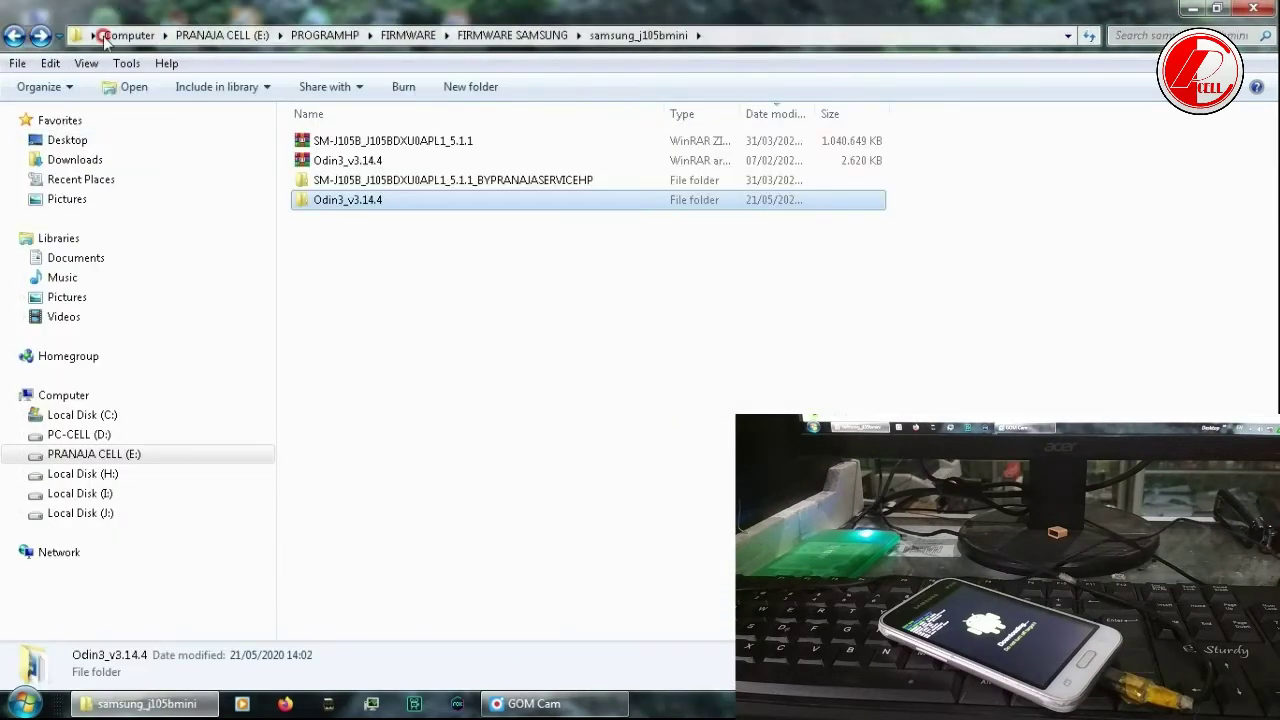
pyautogui.click(14, 36)
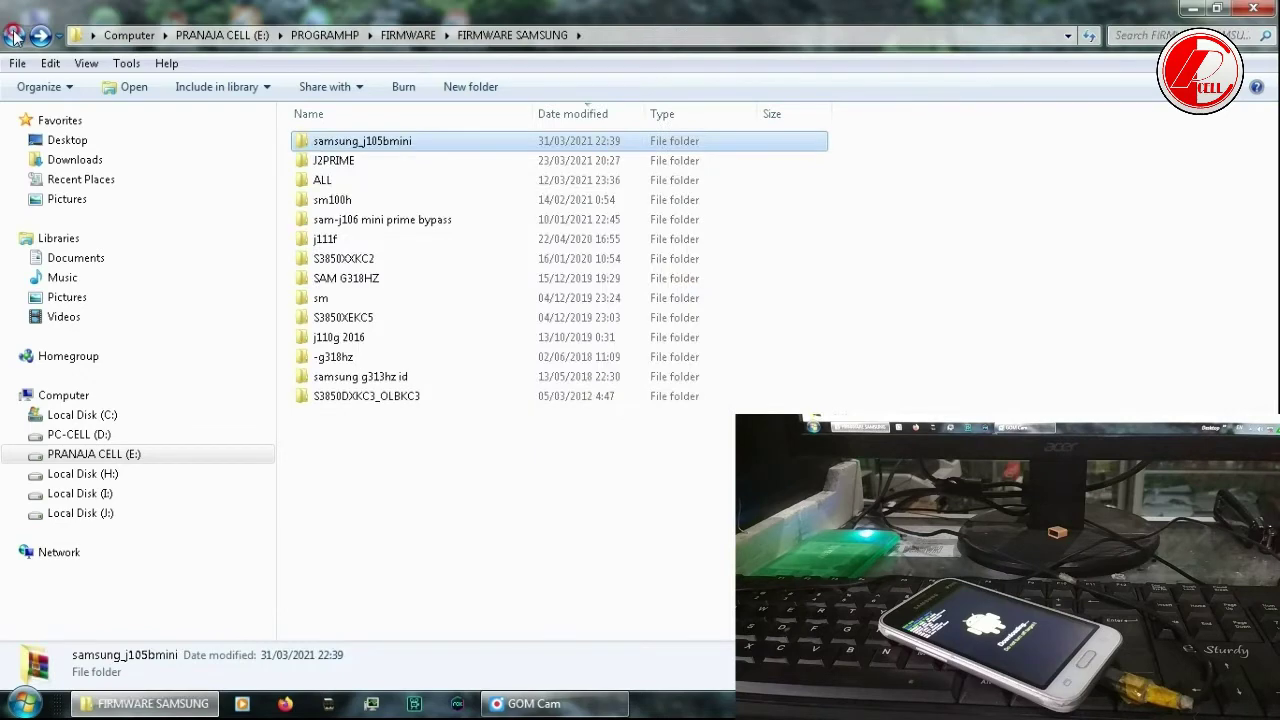
pyautogui.click(14, 36)
pyautogui.click(13, 36)
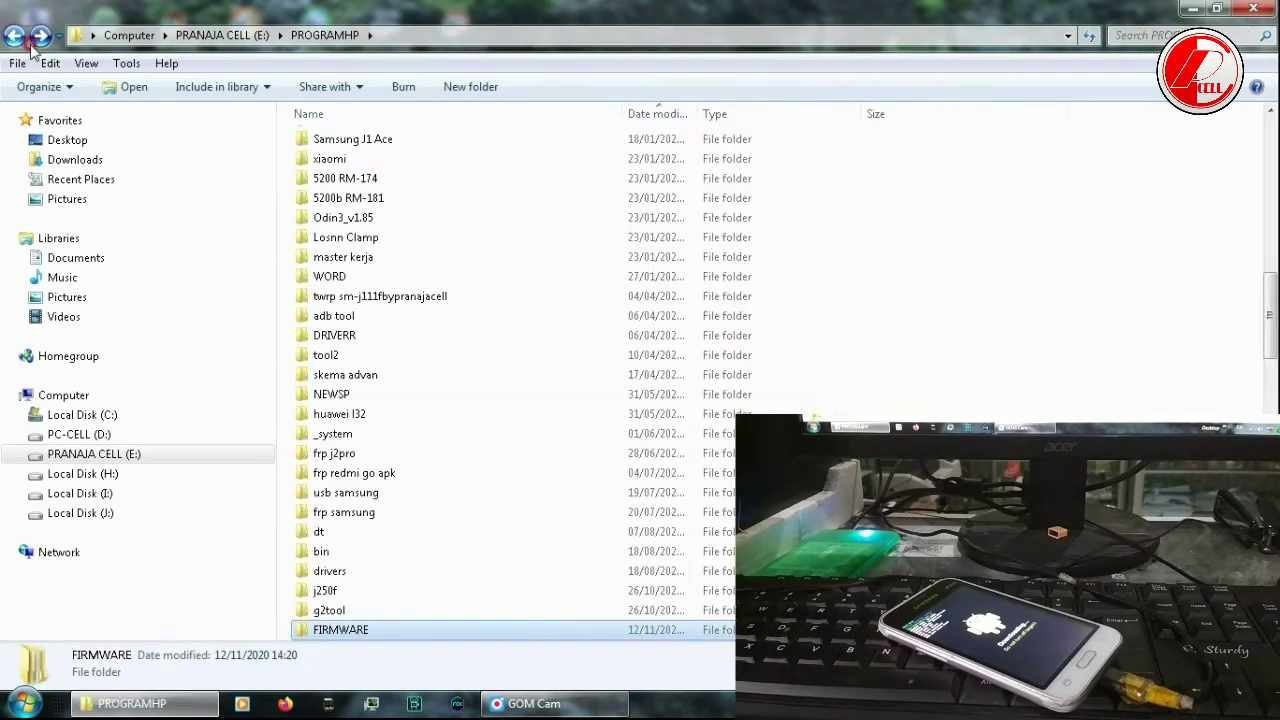
# Look through the DRIVERR and sam tool folders in PROGRAMHP for another flashing tool
pyautogui.doubleClick(345, 340)
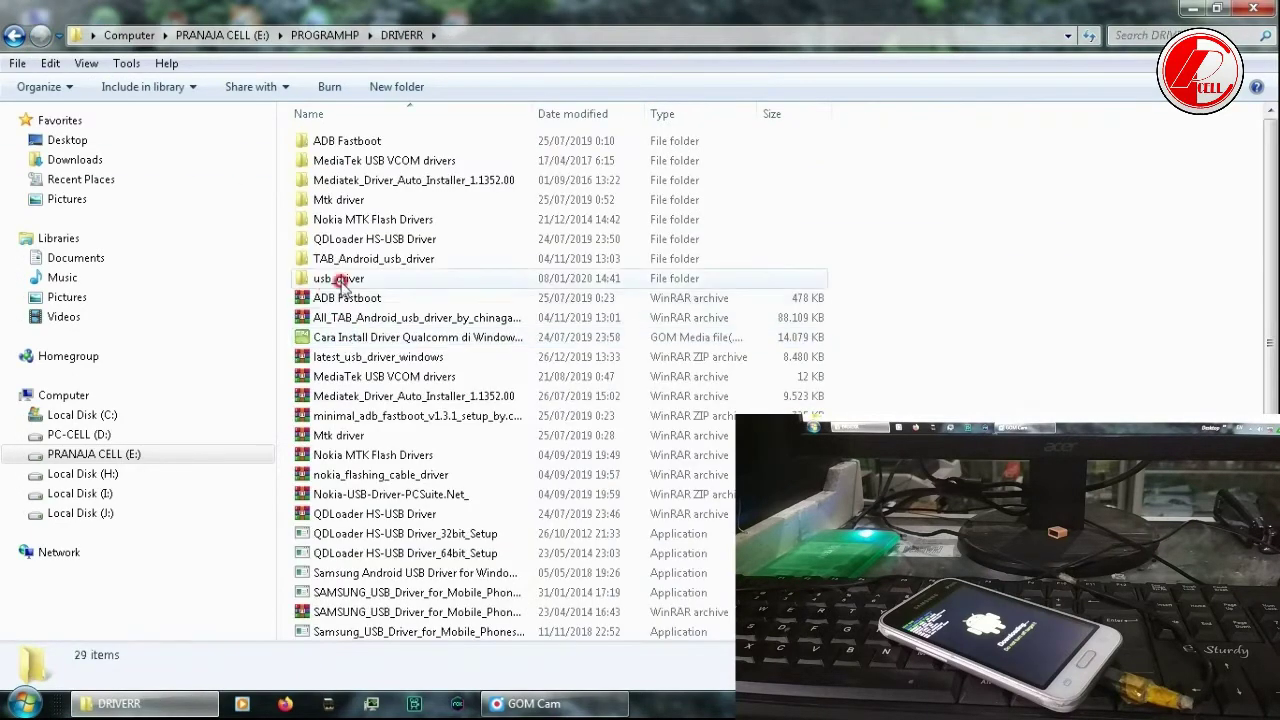
pyautogui.moveTo(1274, 243); pyautogui.dragTo(1276, 305)
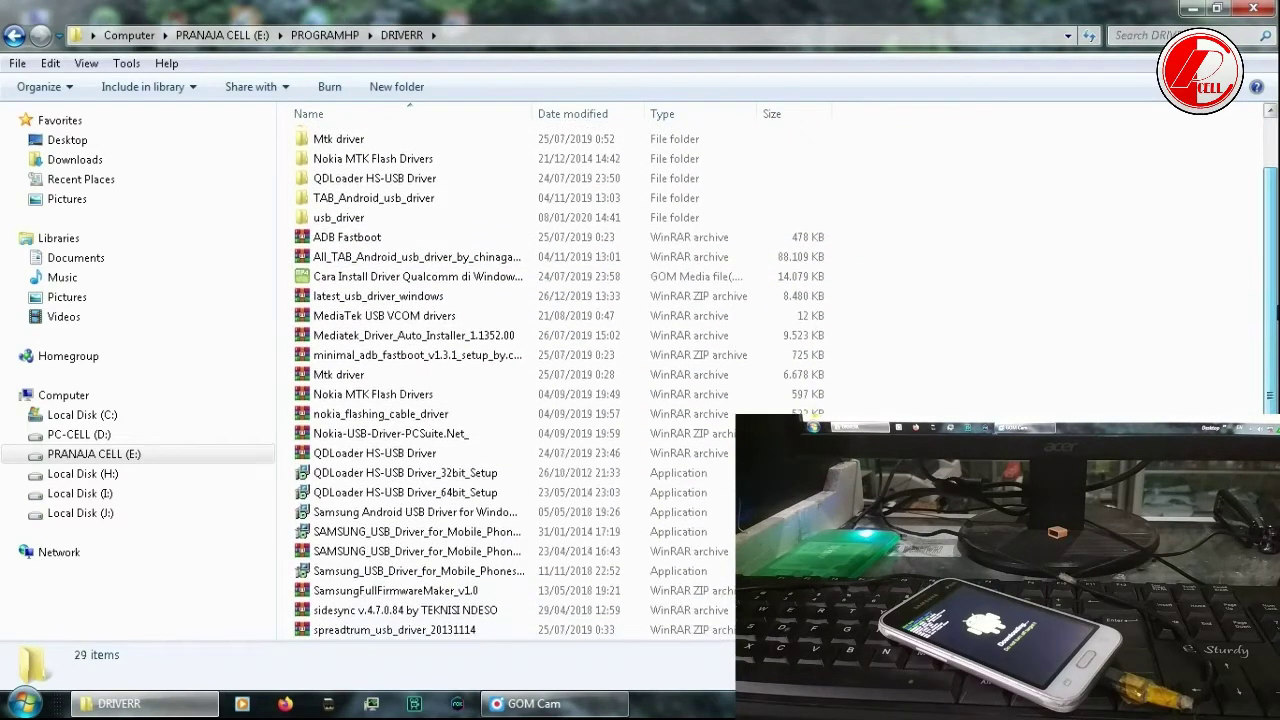
pyautogui.scroll(1, 1274, 305)
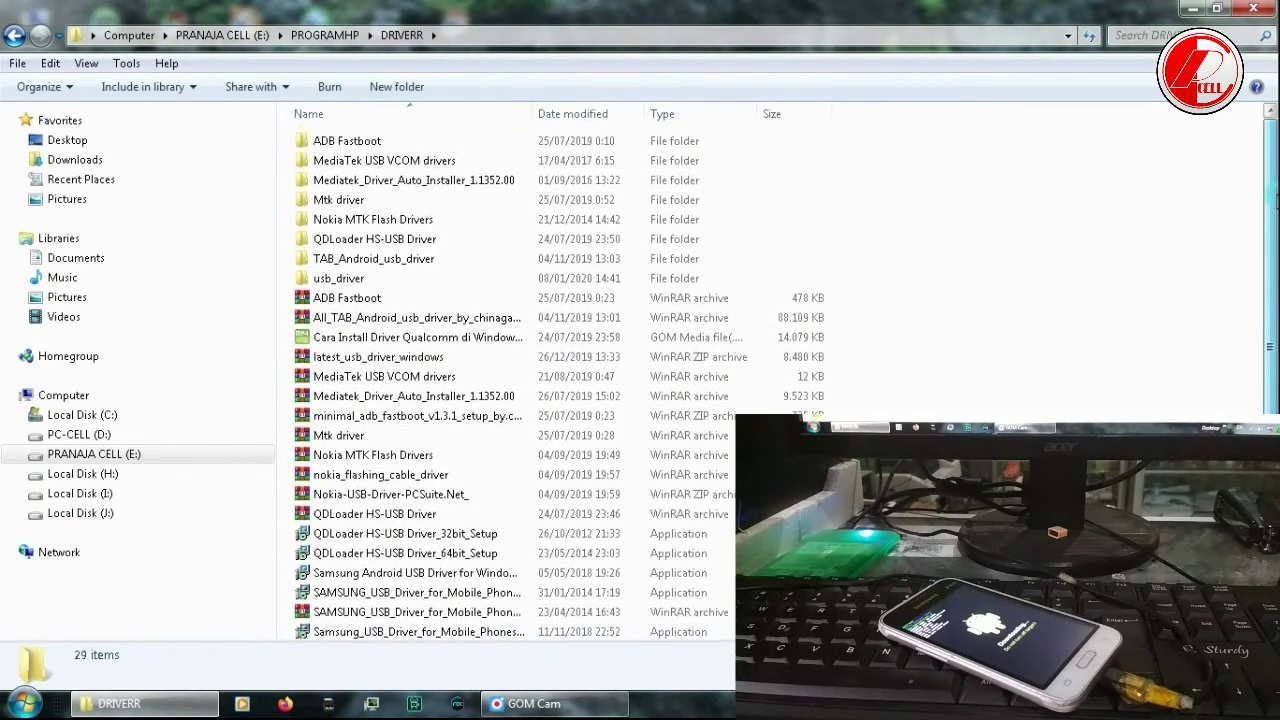
pyautogui.click(14, 36)
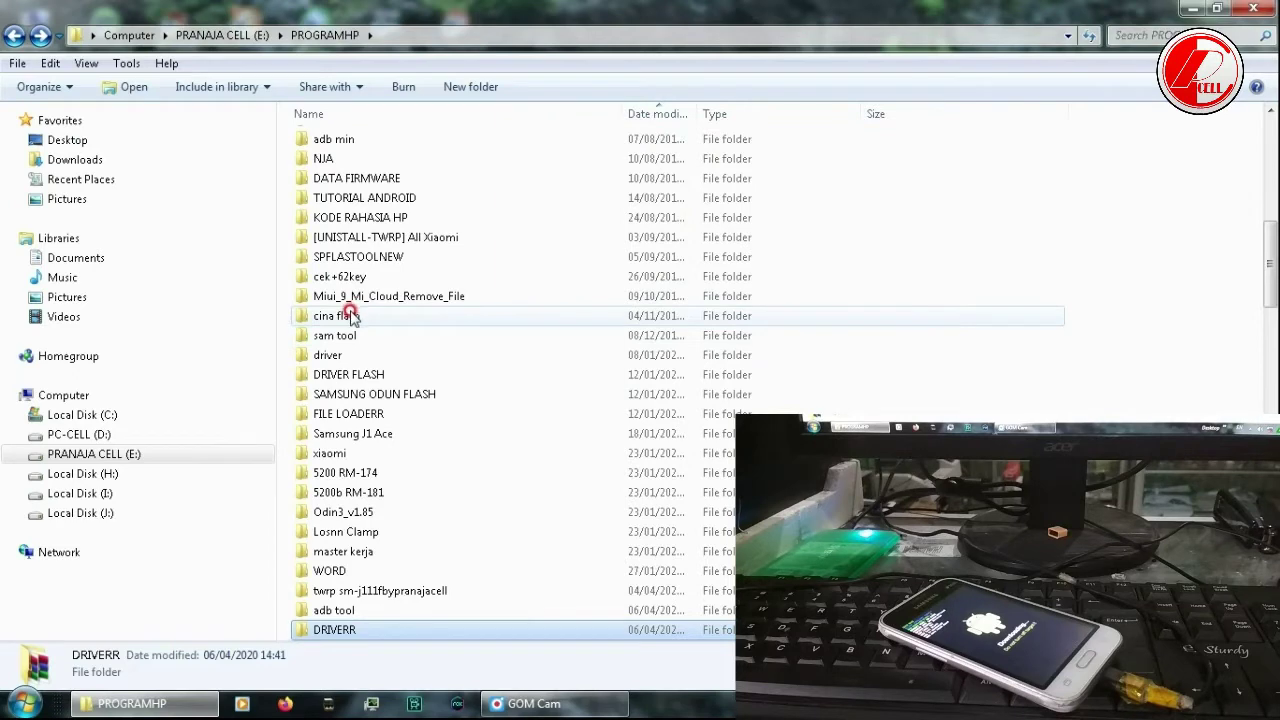
pyautogui.click(346, 338)
pyautogui.doubleClick(346, 338)
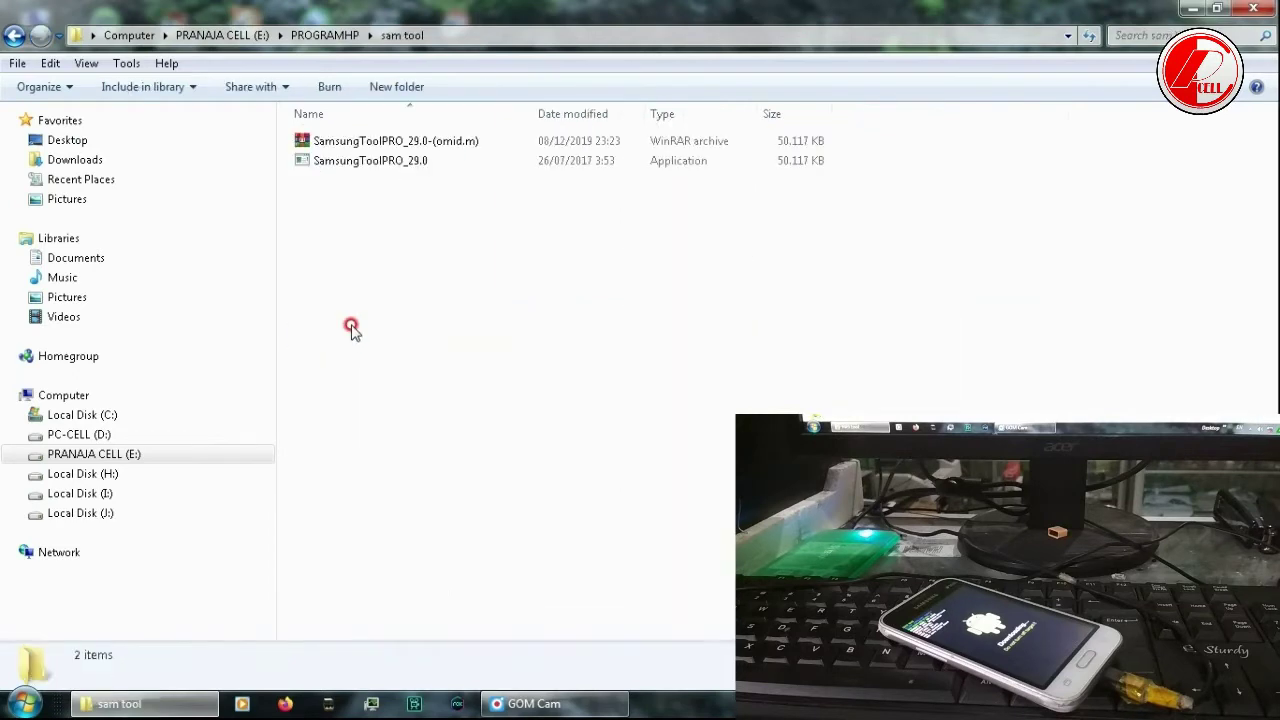
pyautogui.click(22, 36)
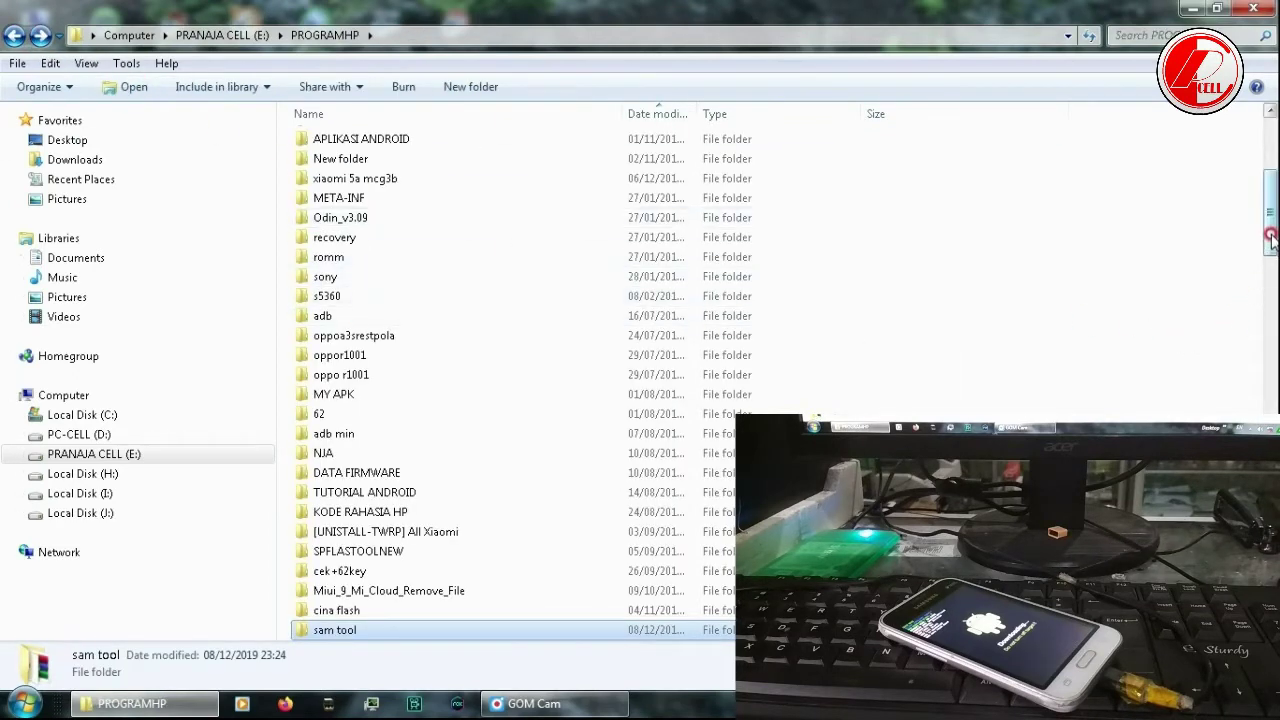
# Open the nested Odin_v3.09 folder in PROGRAMHP and launch the Odin3 v3.09 application
pyautogui.doubleClick(338, 217)
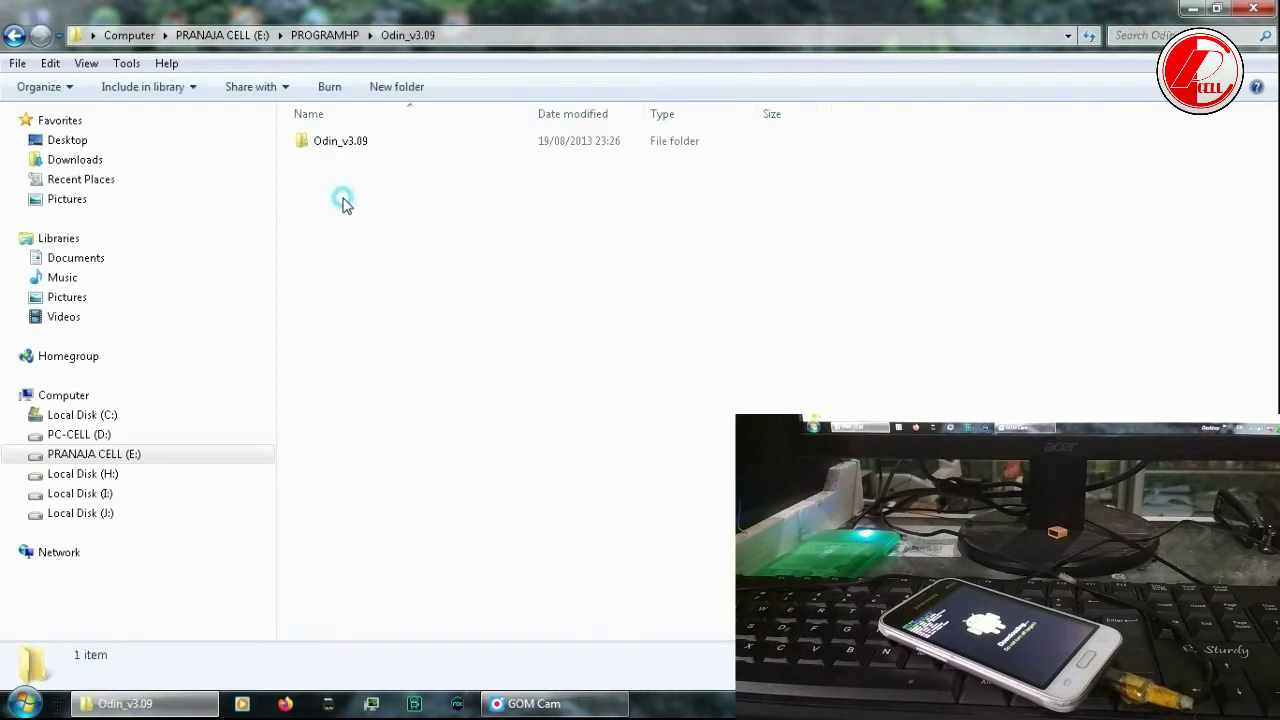
pyautogui.doubleClick(340, 141)
pyautogui.doubleClick(361, 146)
pyautogui.doubleClick(296, 138)
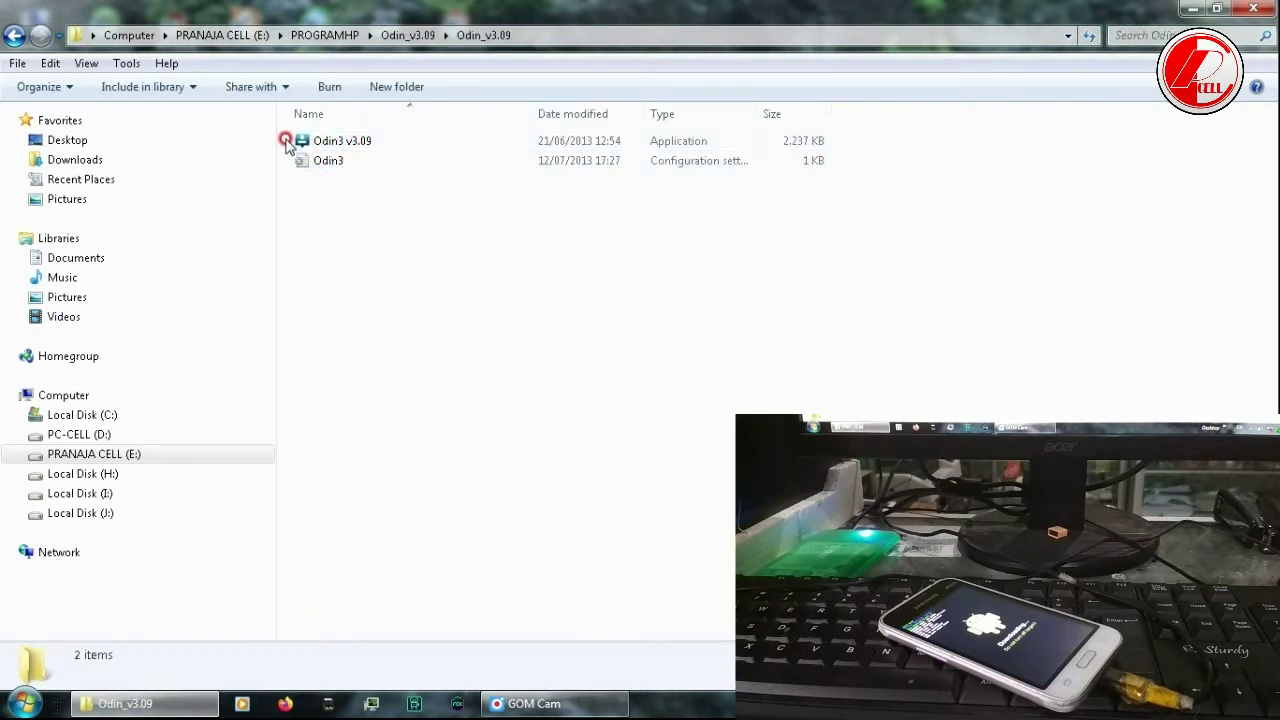
pyautogui.click(428, 143)
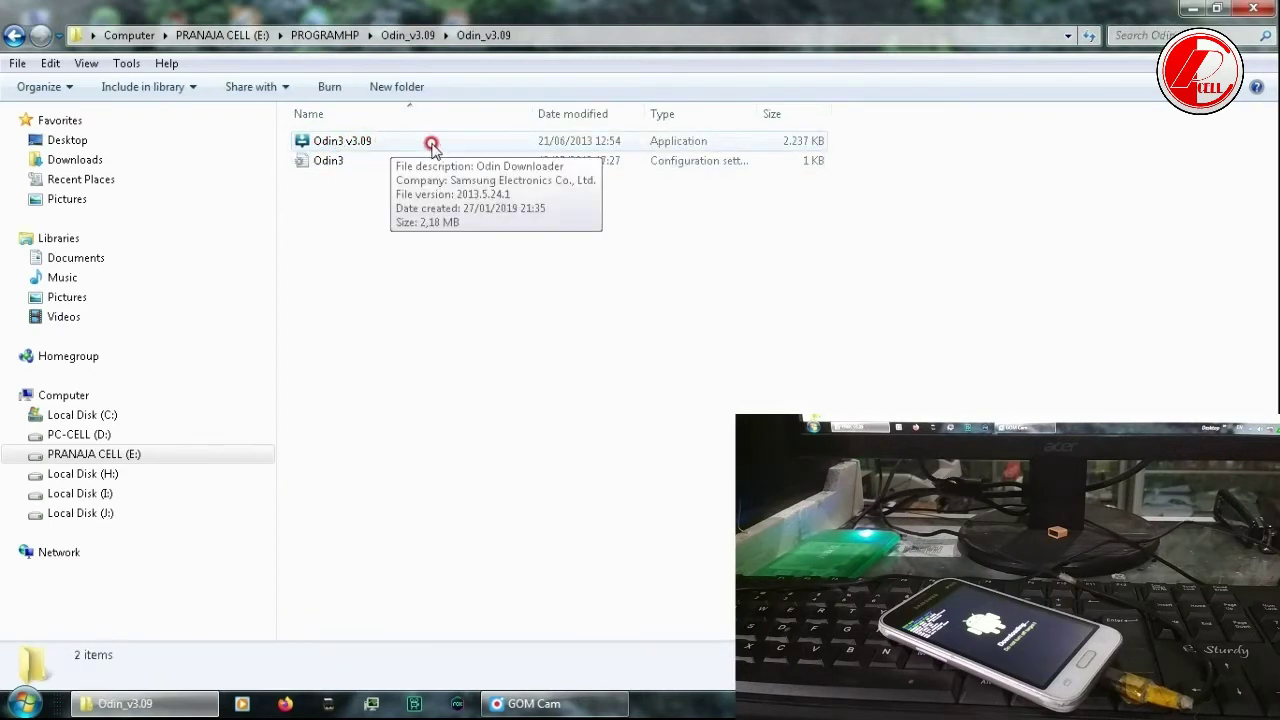
pyautogui.click(16, 37)
pyautogui.doubleClick(345, 141)
pyautogui.doubleClick(329, 140)
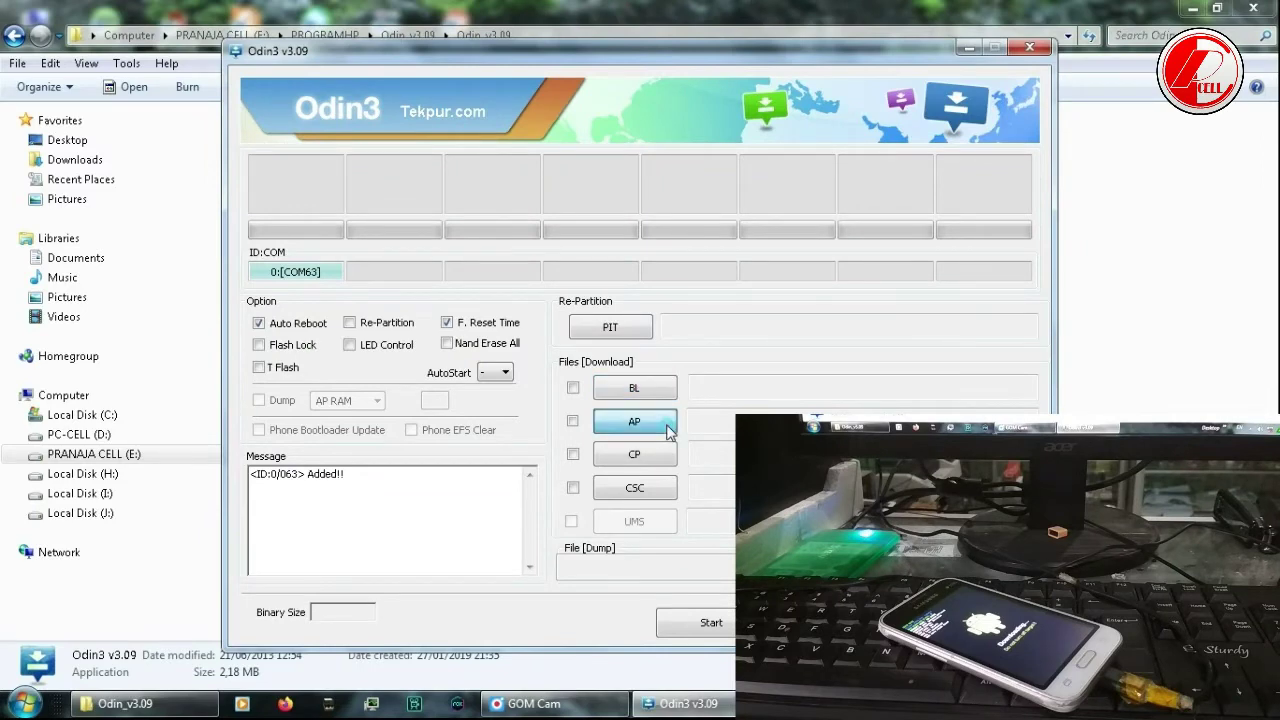
# Start choosing the AP file and browse drive E: to the SM-J105B_J105BDXU0APL1_5.1.1 firmware folder in PROGRAMHP\FIRMWARE\FIRMWARE SAMSUNG\samsung_j105bmini
pyautogui.click(666, 425)
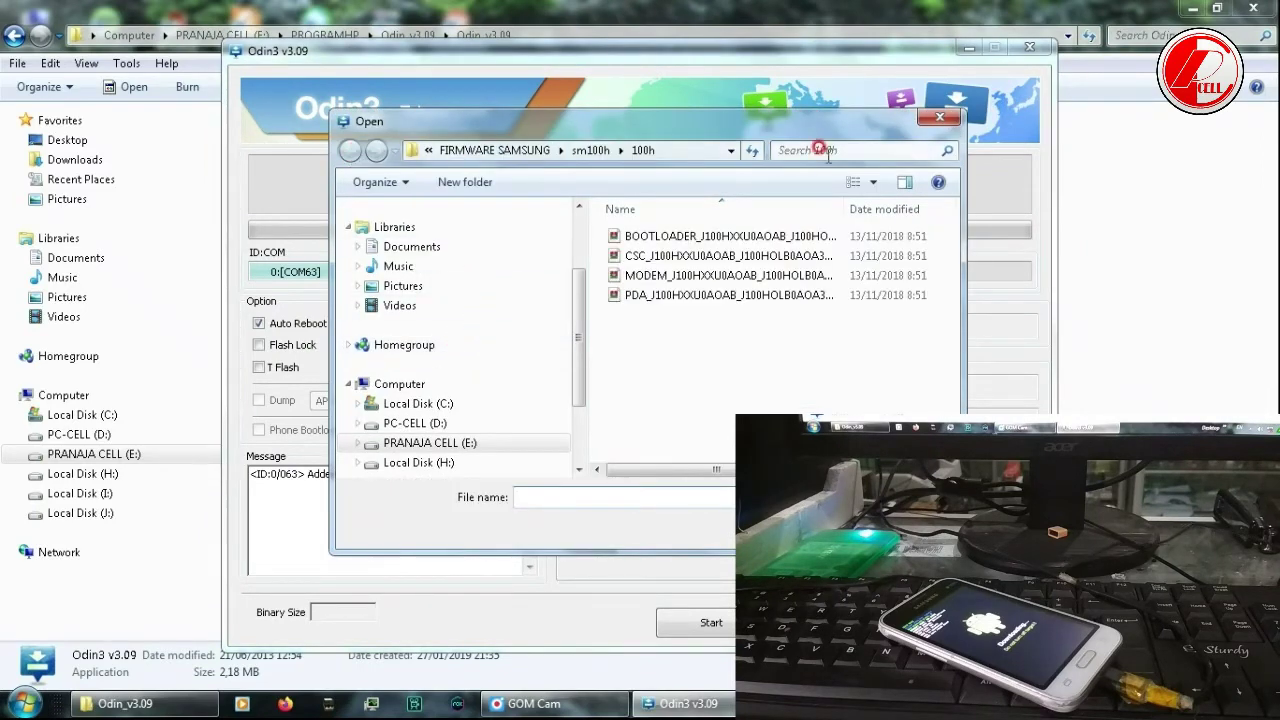
pyautogui.click(509, 443)
pyautogui.doubleClick(695, 437)
pyautogui.moveTo(952, 229); pyautogui.dragTo(960, 277)
pyautogui.doubleClick(666, 350)
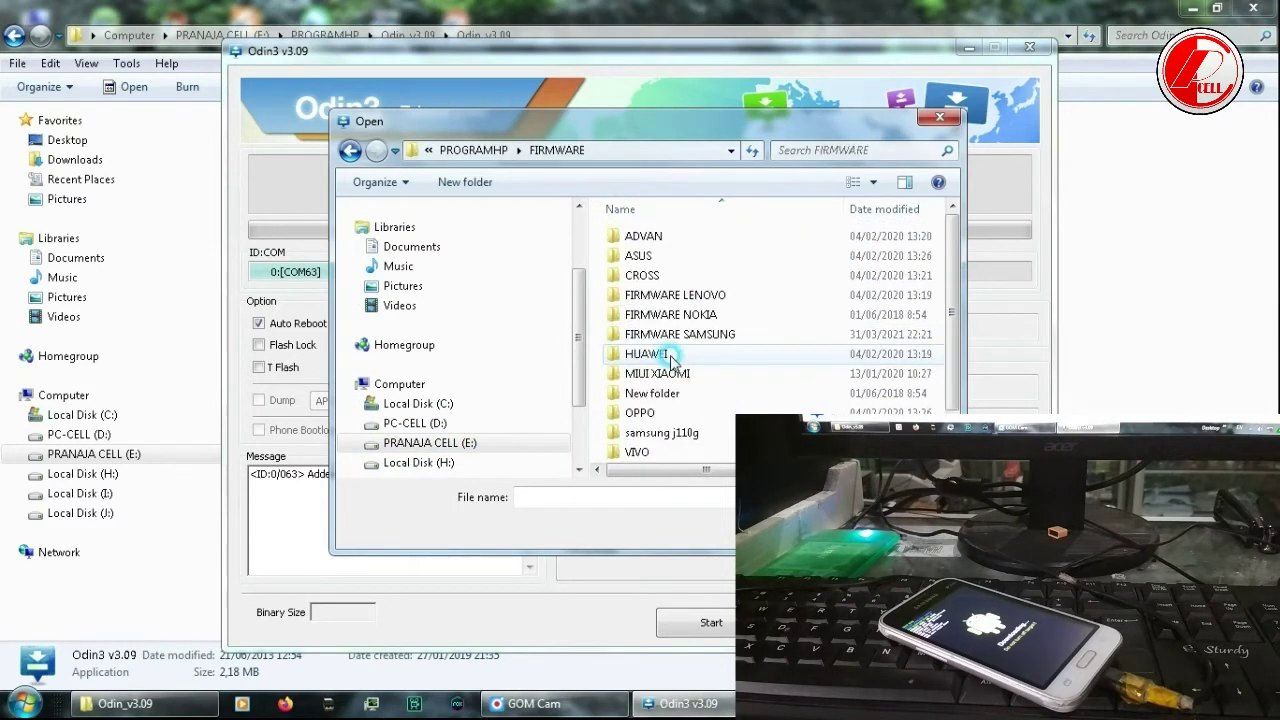
pyautogui.doubleClick(680, 334)
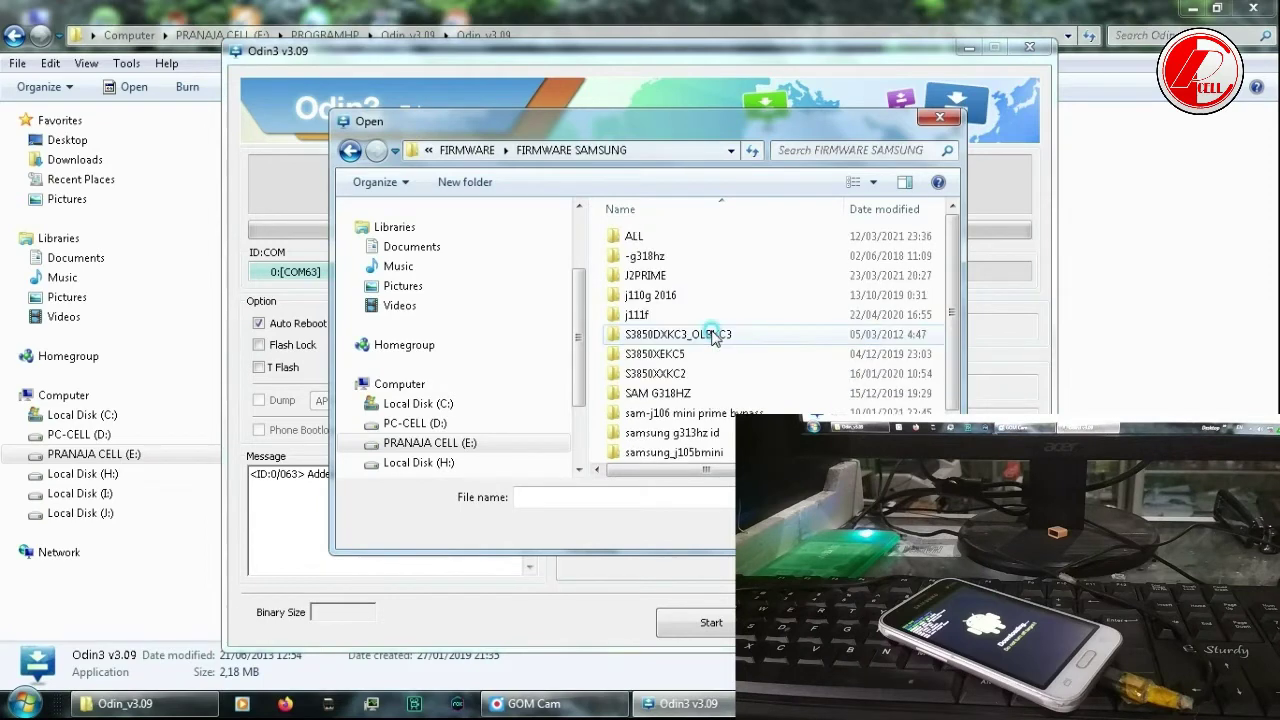
pyautogui.doubleClick(708, 451)
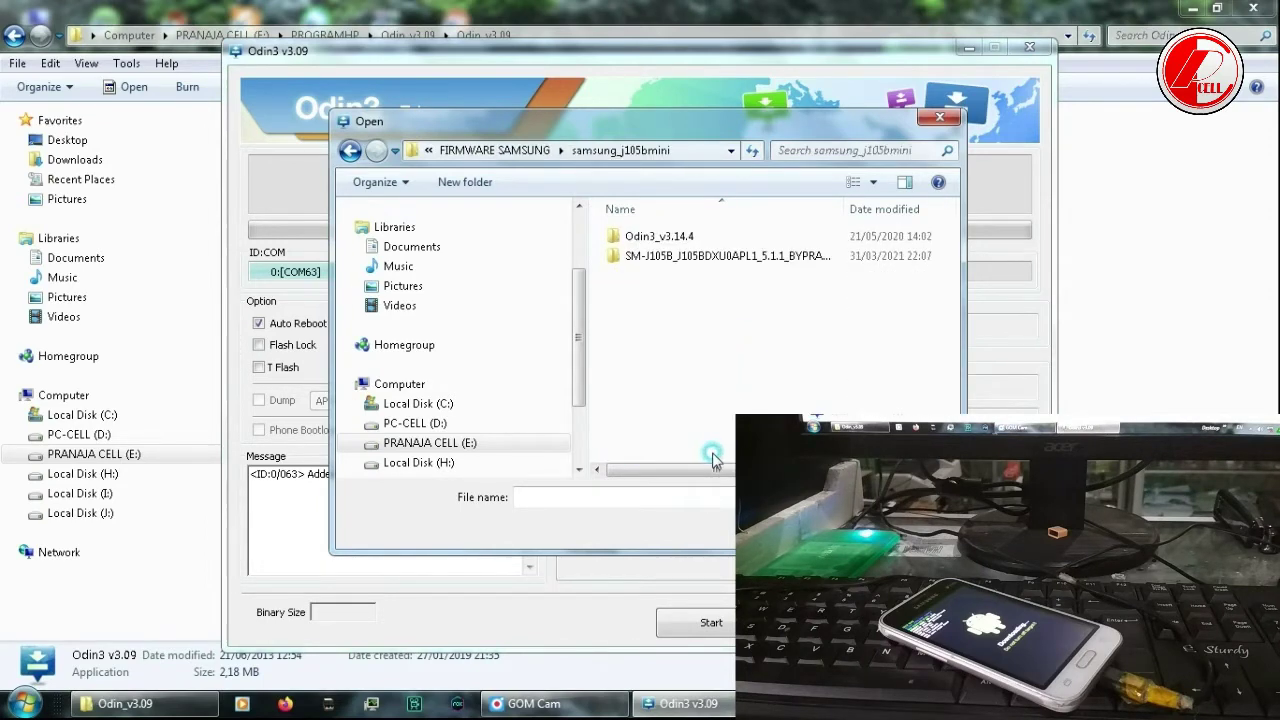
pyautogui.doubleClick(675, 258)
# Load the J105BDXU0APL1 HOME.tar.md5 file as AP and try twice to flash the phone with Odin3 v3.09
pyautogui.click(686, 242)
pyautogui.press('Tab')
pyautogui.press('Return')
pyautogui.click(630, 494)
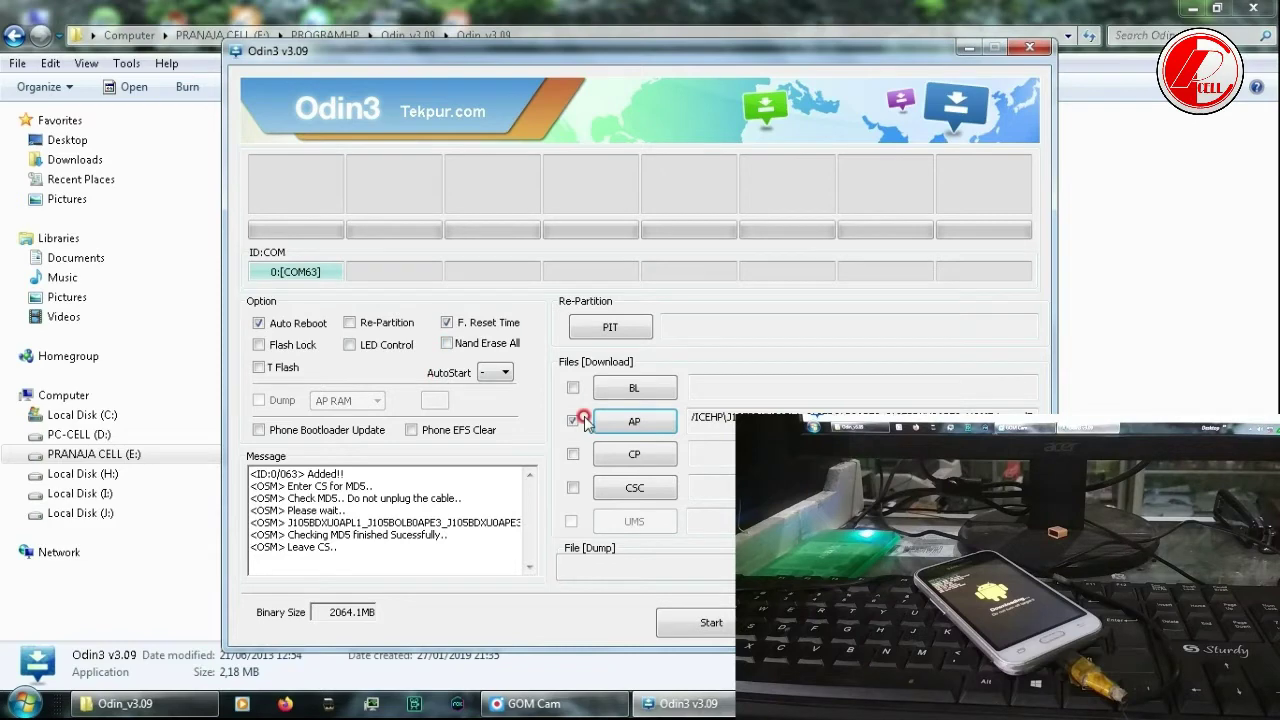
pyautogui.click(692, 630)
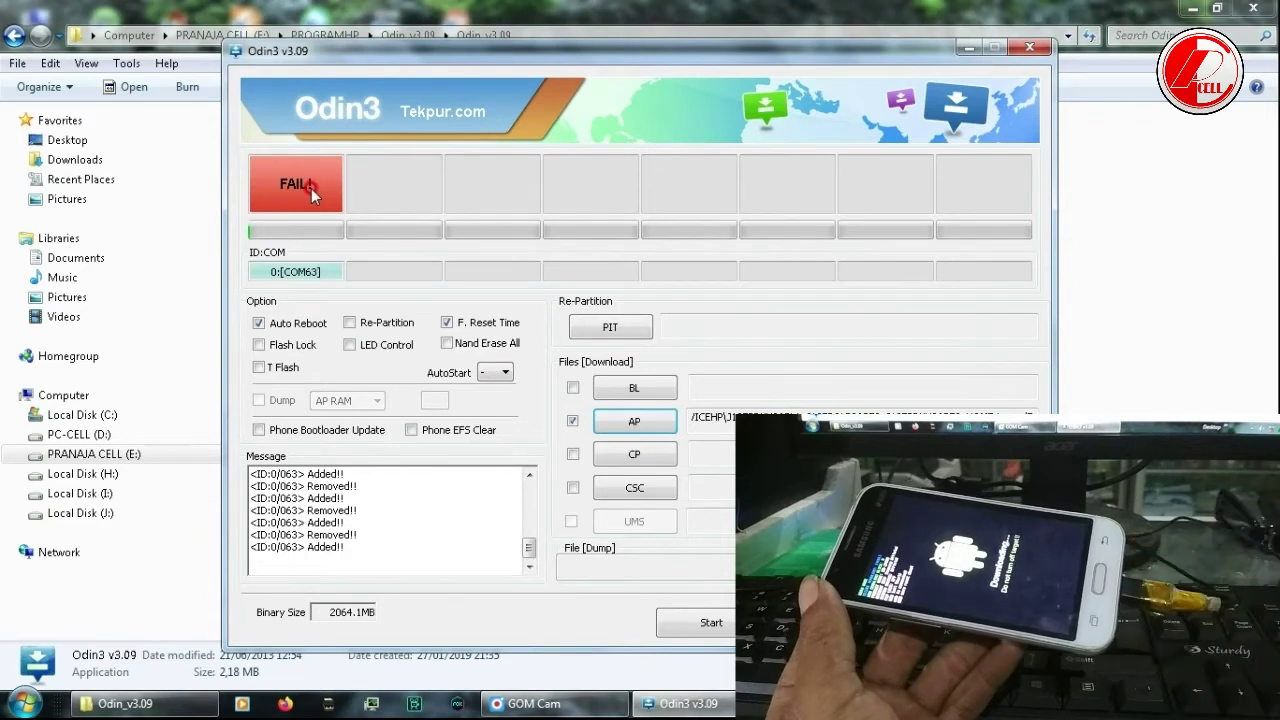
pyautogui.click(698, 628)
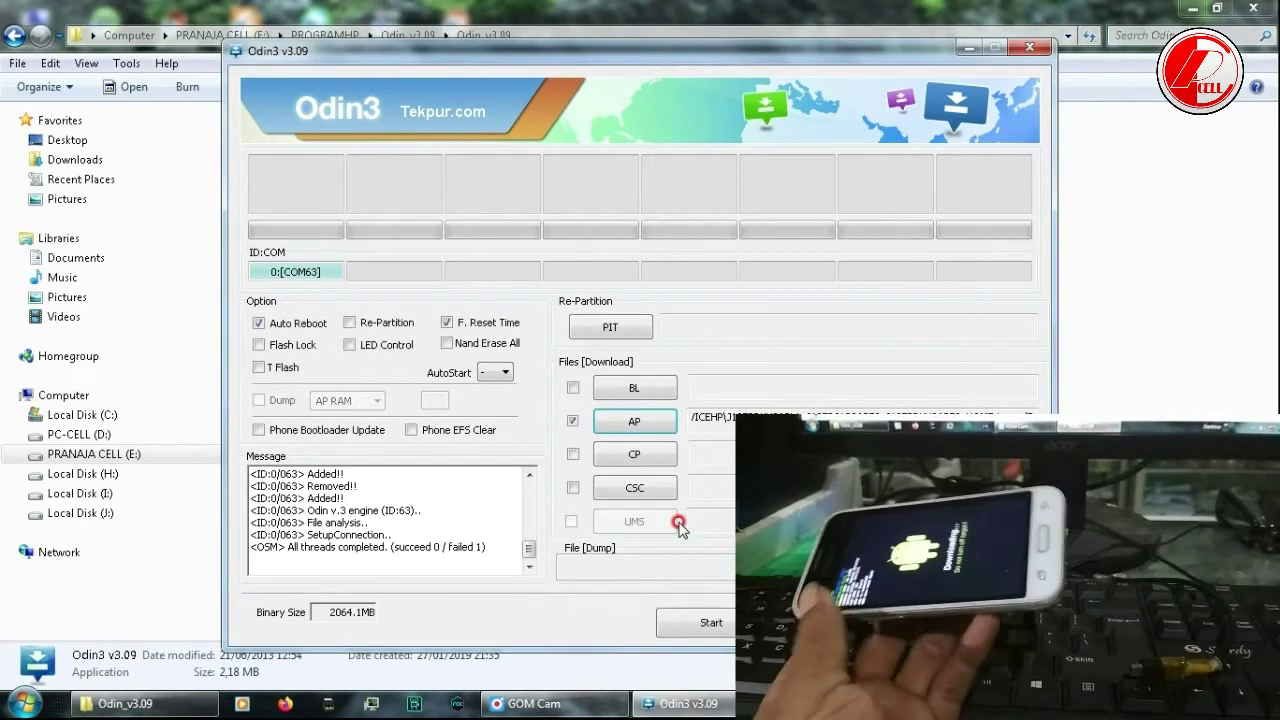
# Restart Odin3 v3.09 and load J105BDXU0APL1_J105BOLB0APE3_J105BDXU0APE3_HOME.tar.md5 again as the AP file
pyautogui.click(1029, 47)
pyautogui.doubleClick(390, 138)
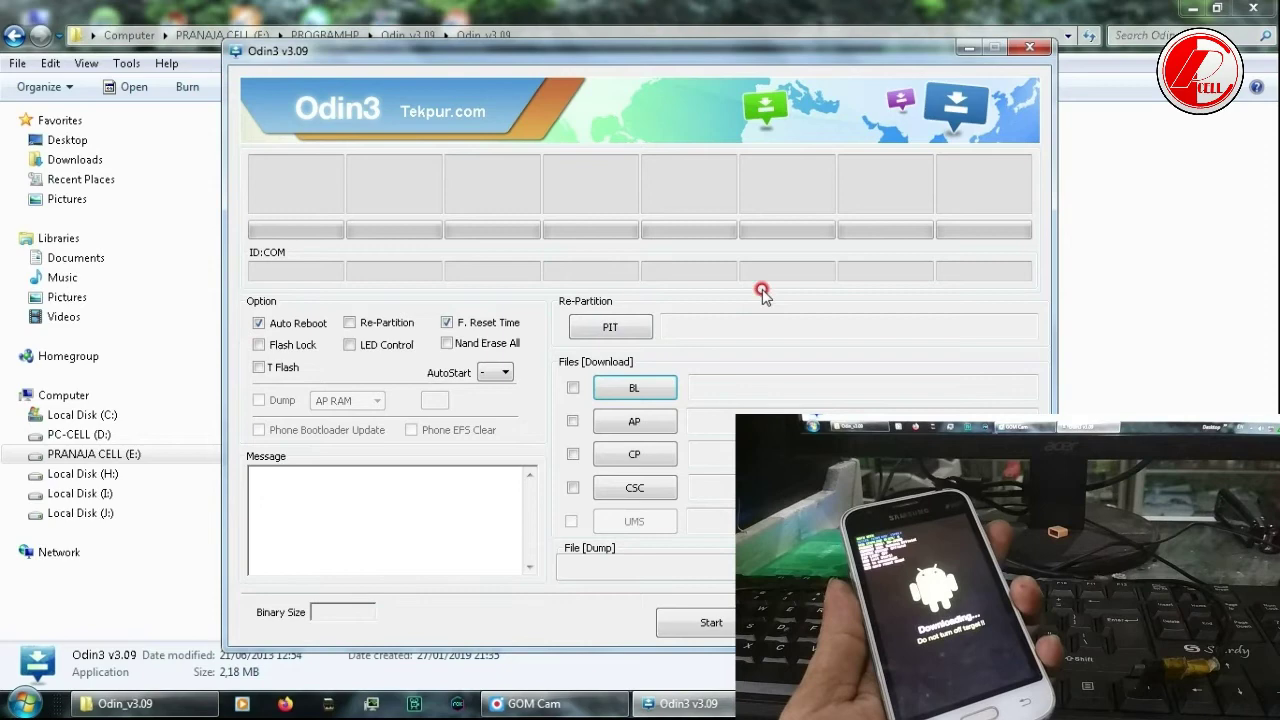
pyautogui.click(640, 422)
pyautogui.click(677, 237)
pyautogui.press('Return')
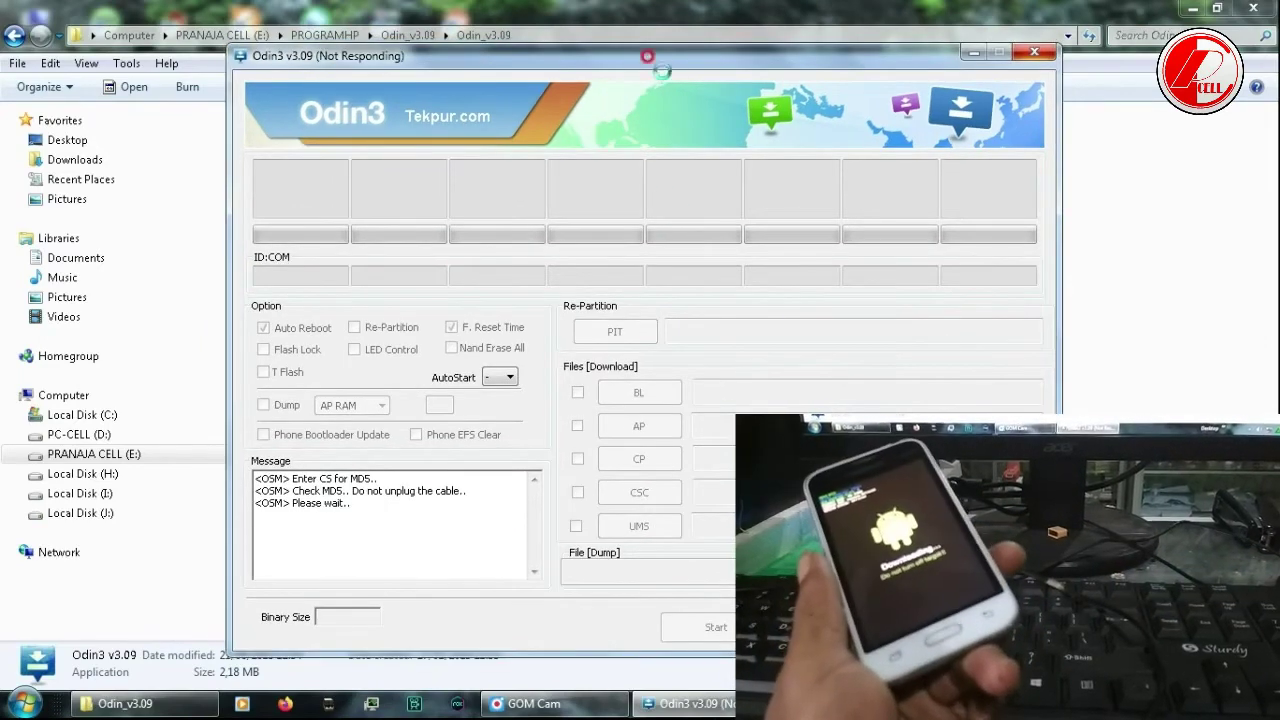
pyautogui.moveTo(749, 55); pyautogui.dragTo(555, 50)
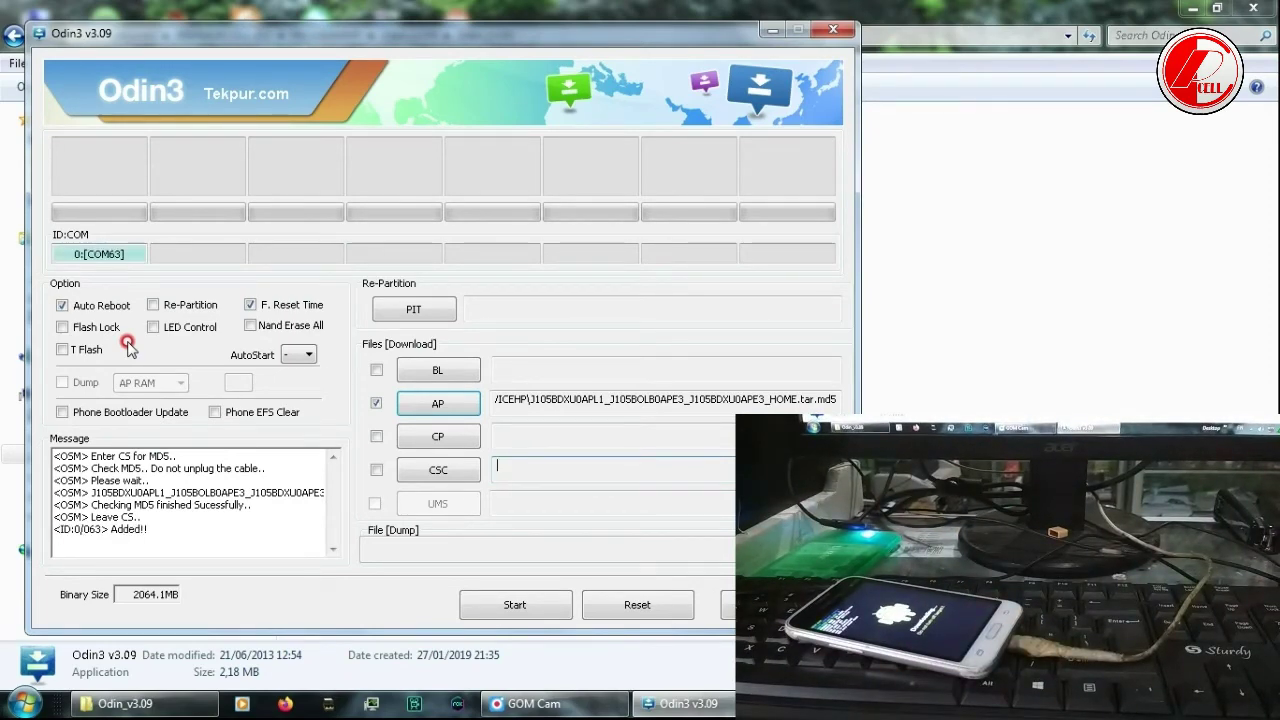
# Try again to flash the phone with the loaded AP file, and close Odin3 v3.09 and its folder window
pyautogui.click(522, 605)
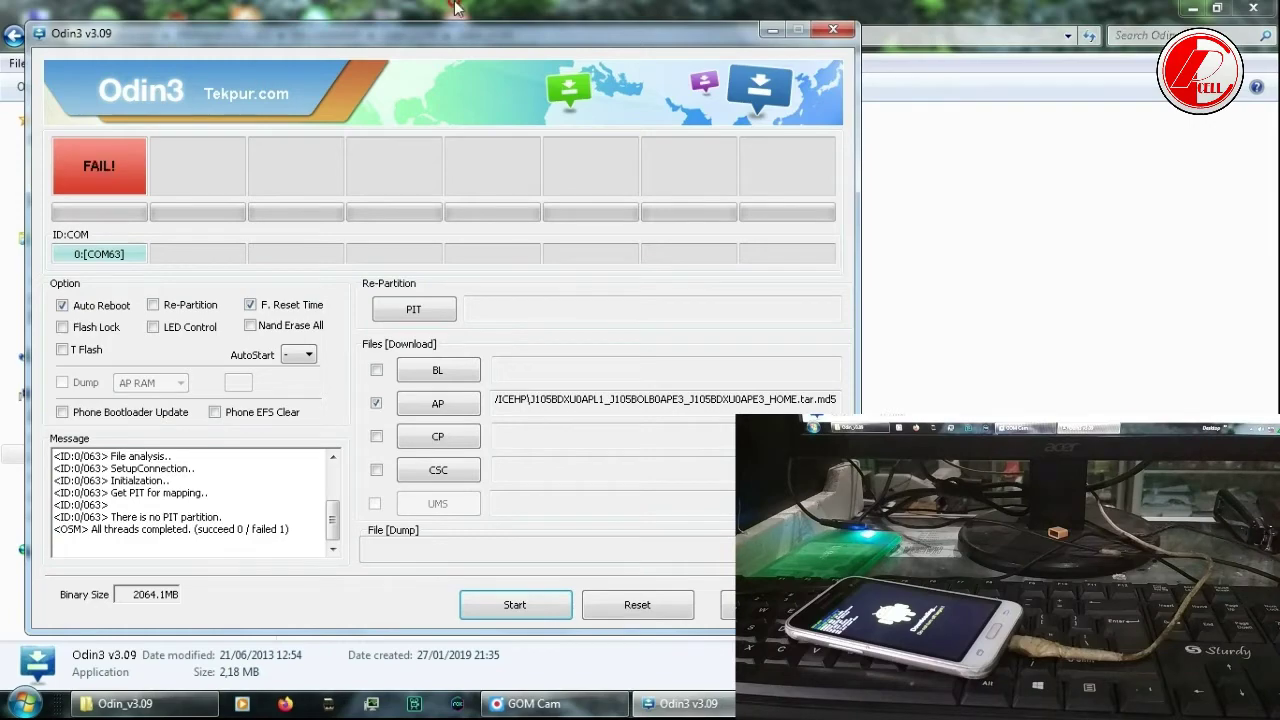
pyautogui.click(831, 30)
pyautogui.hotkey('alt', 'F4')
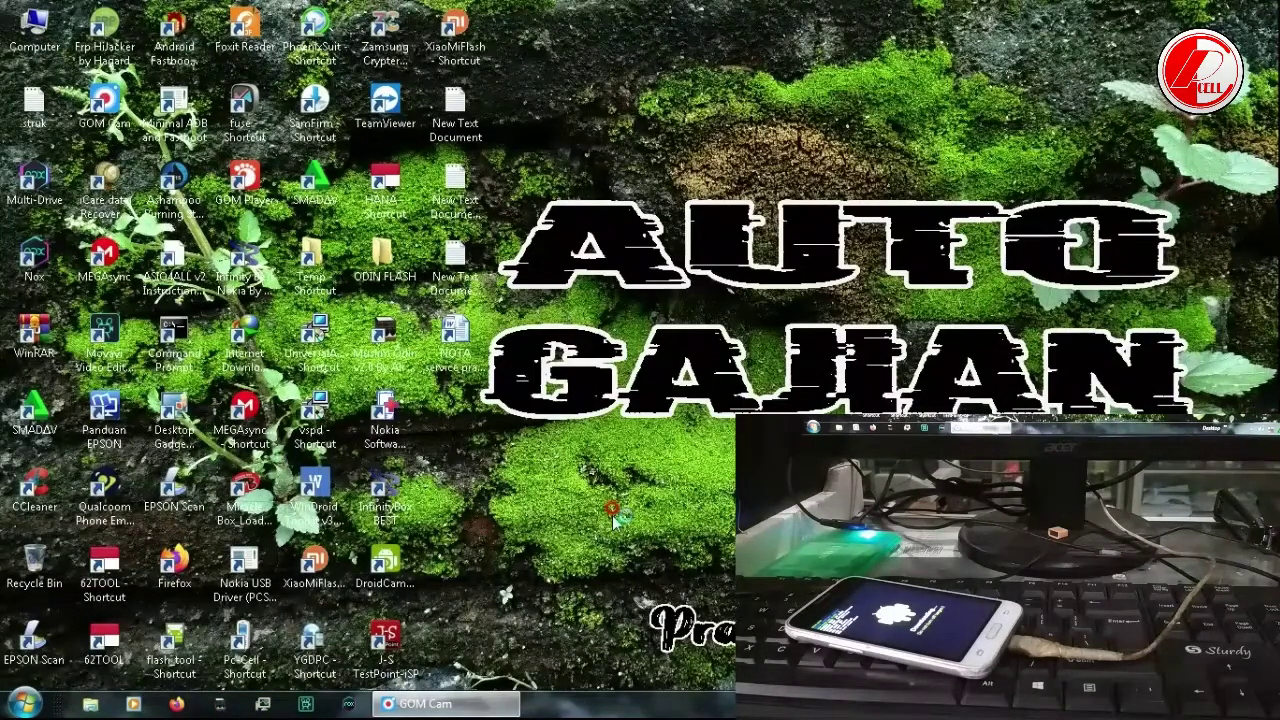
# Open the ODINFLASH folder inside PROGRAMHP on drive E:
pyautogui.click(90, 704)
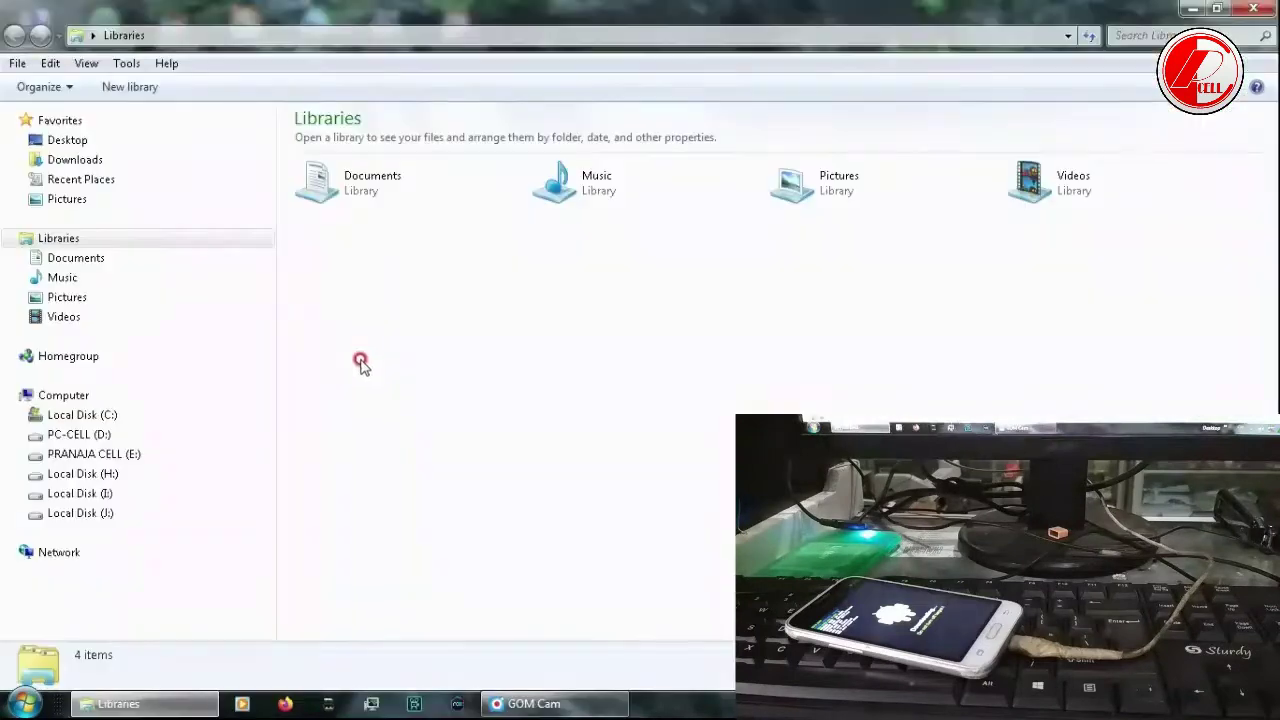
pyautogui.click(114, 454)
pyautogui.doubleClick(380, 337)
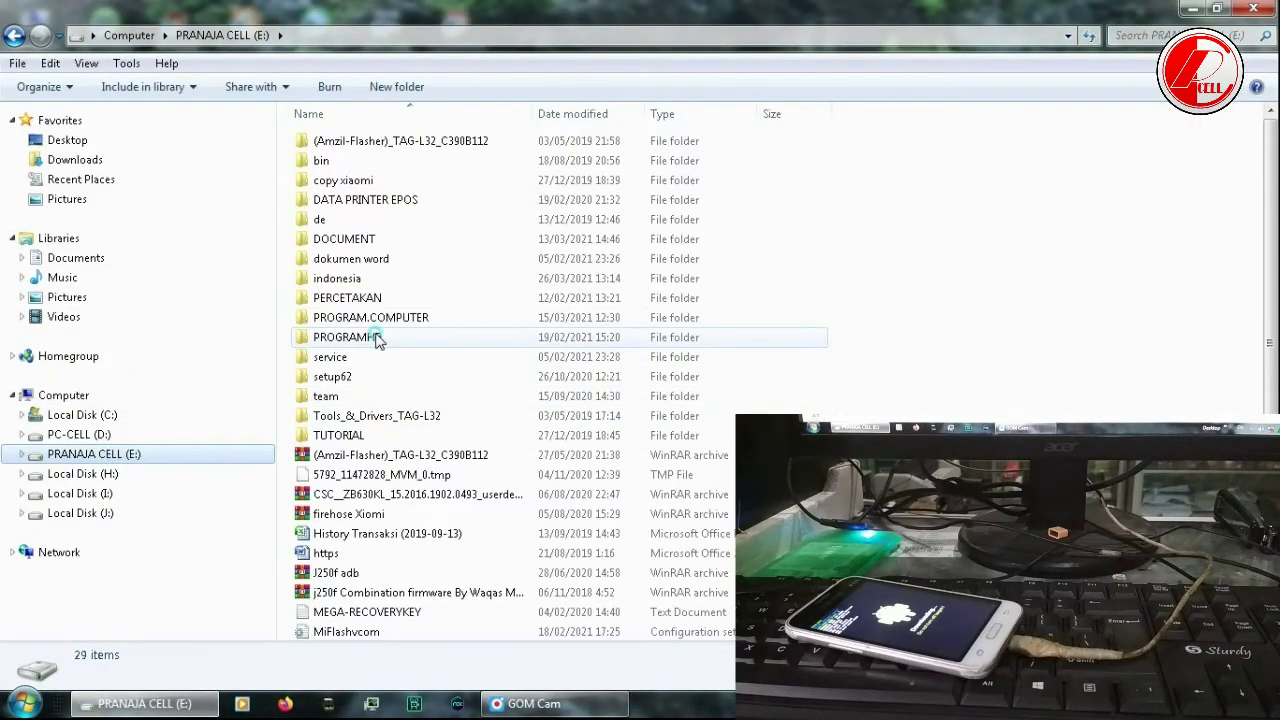
pyautogui.doubleClick(350, 280)
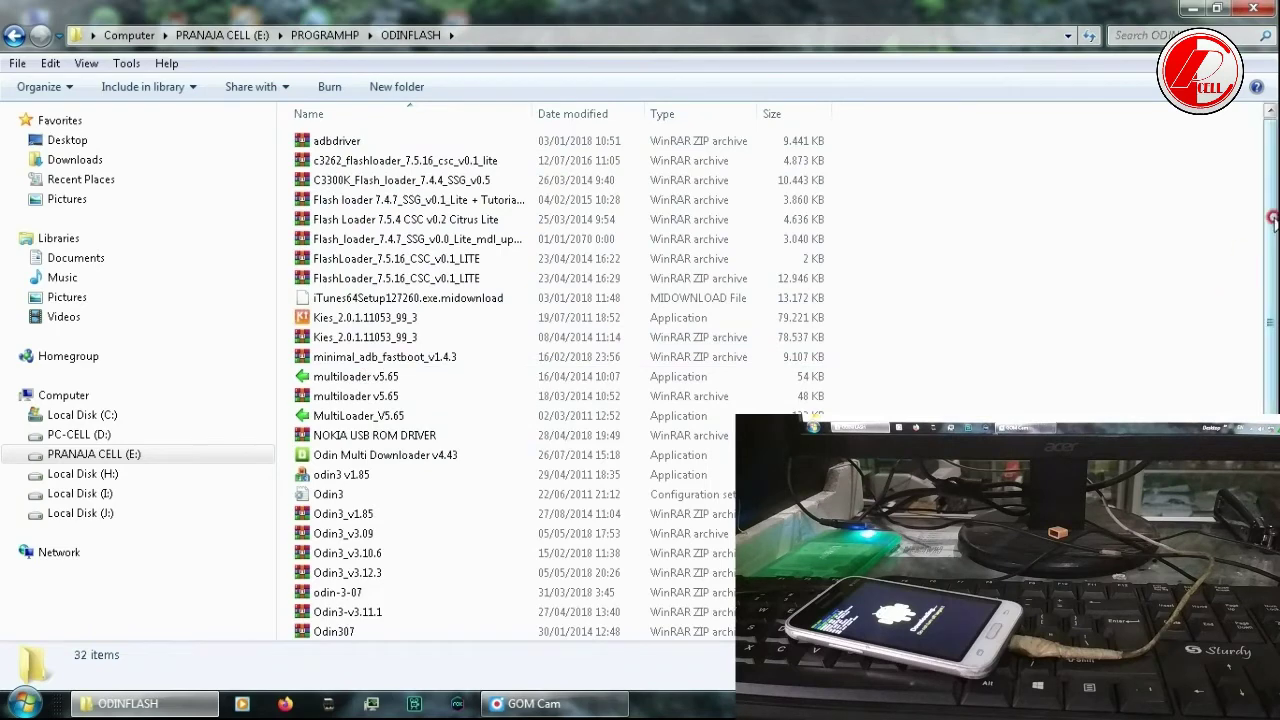
# Launch Odin3_v3.11.1.exe from the Odin3 folder of the Odin3-v3.11.1 archive and close the archive window
pyautogui.moveTo(1272, 221); pyautogui.dragTo(1272, 326)
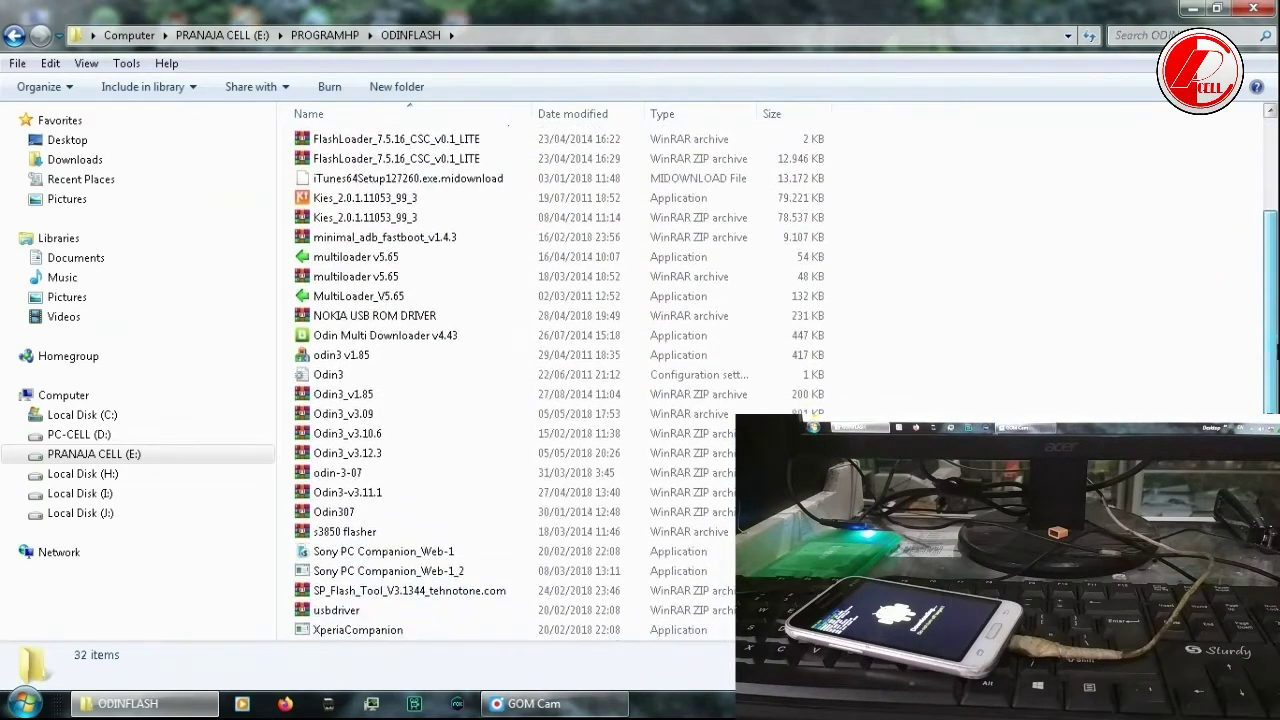
pyautogui.doubleClick(360, 502)
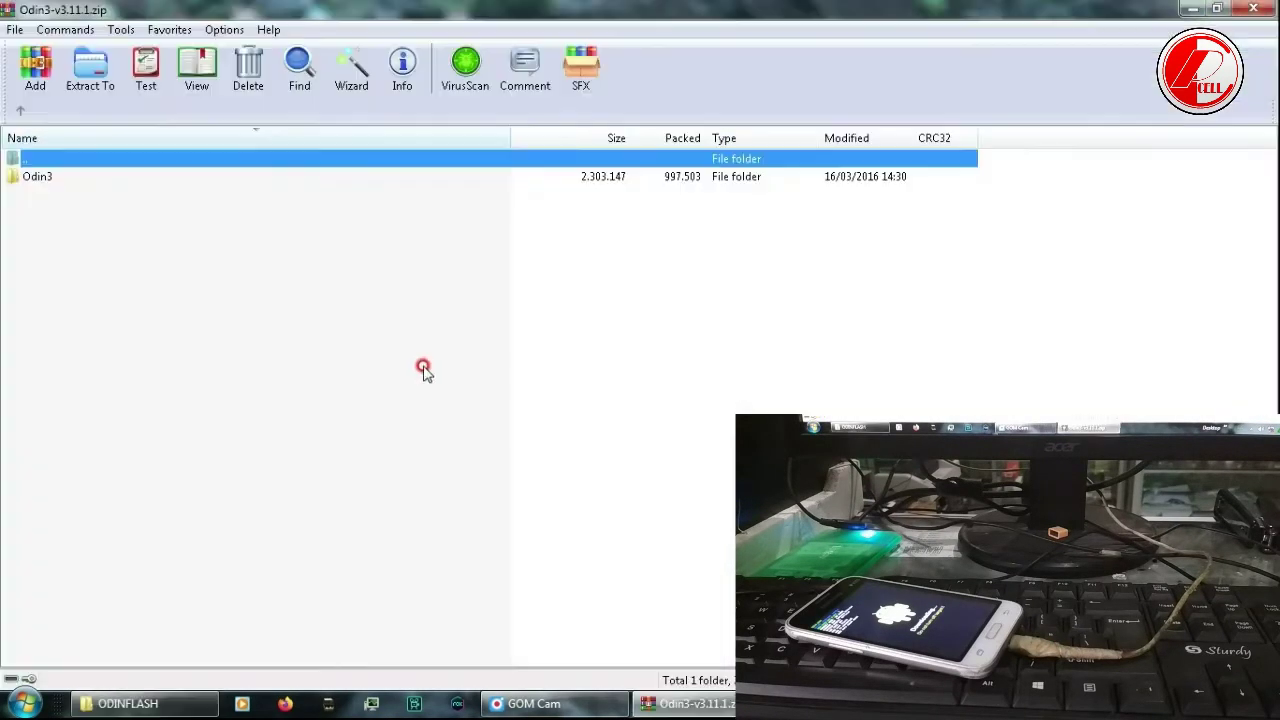
pyautogui.doubleClick(58, 180)
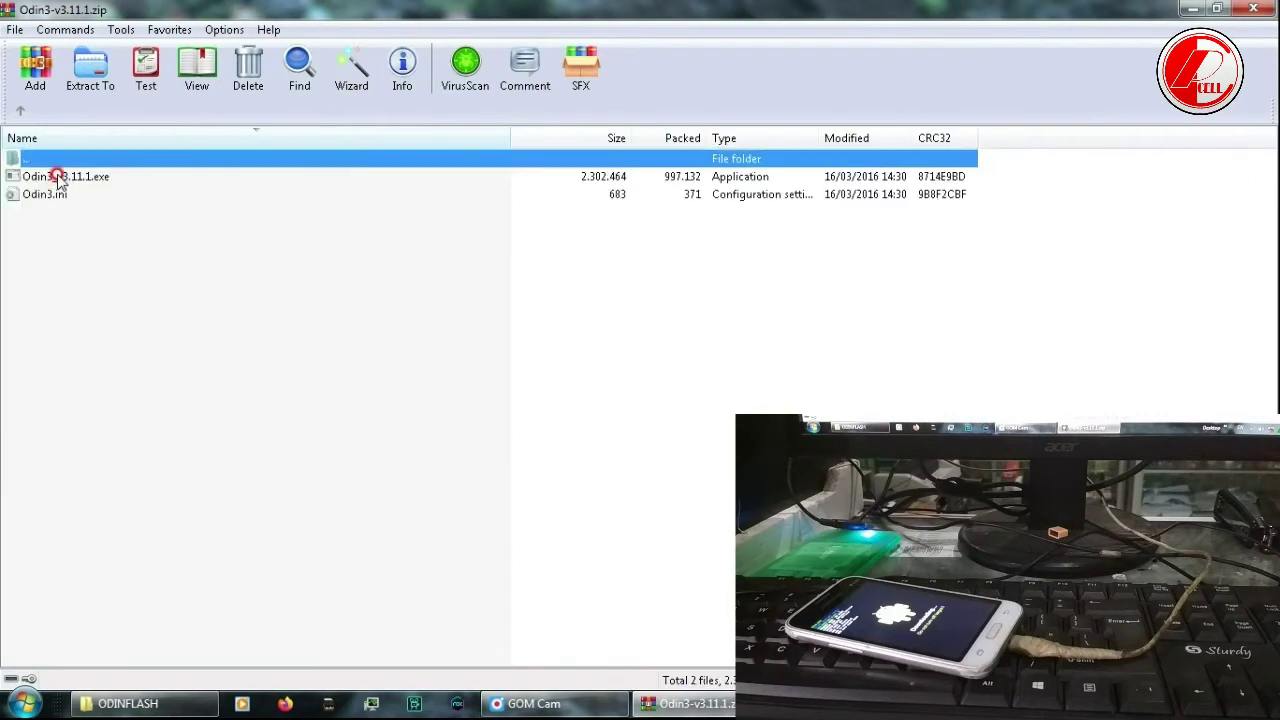
pyautogui.doubleClick(58, 178)
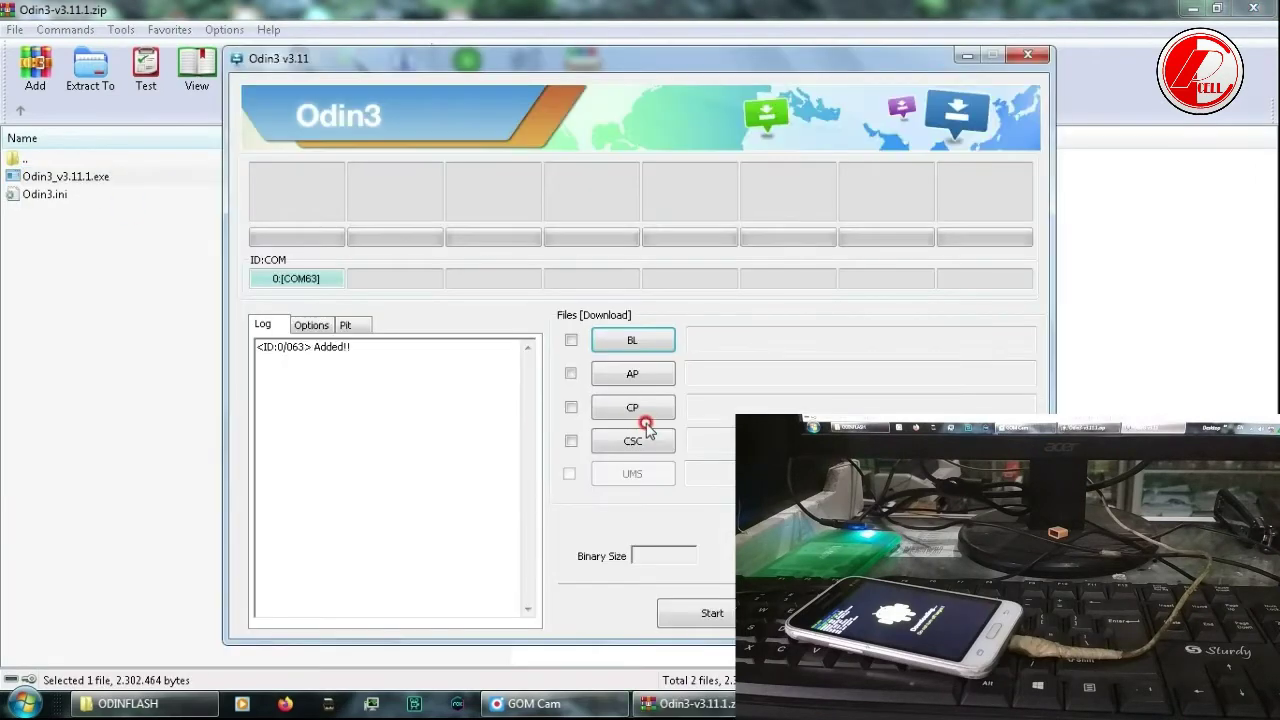
pyautogui.click(1253, 9)
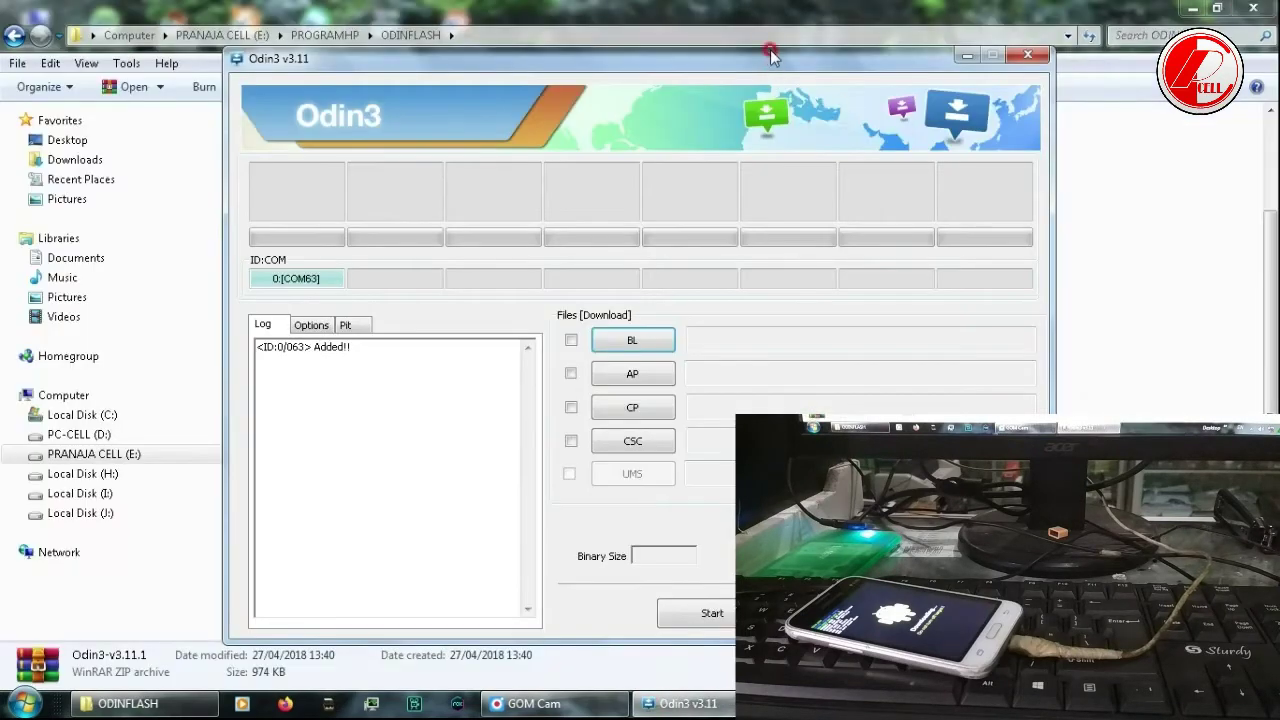
pyautogui.moveTo(724, 60); pyautogui.dragTo(507, 42)
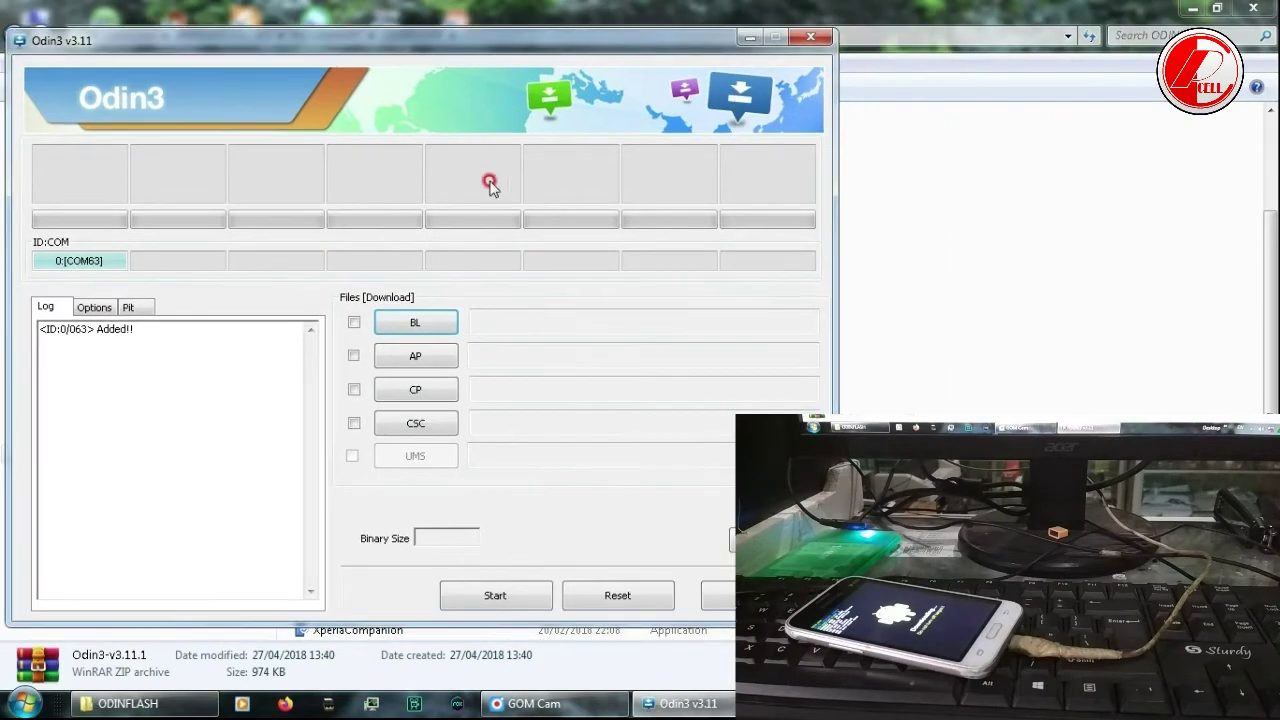
# Start choosing the AP file and browse drive E: to the PROGRAMHP\FIRMWARE folder
pyautogui.click(415, 356)
pyautogui.moveTo(363, 317); pyautogui.dragTo(363, 371)
pyautogui.click(270, 450)
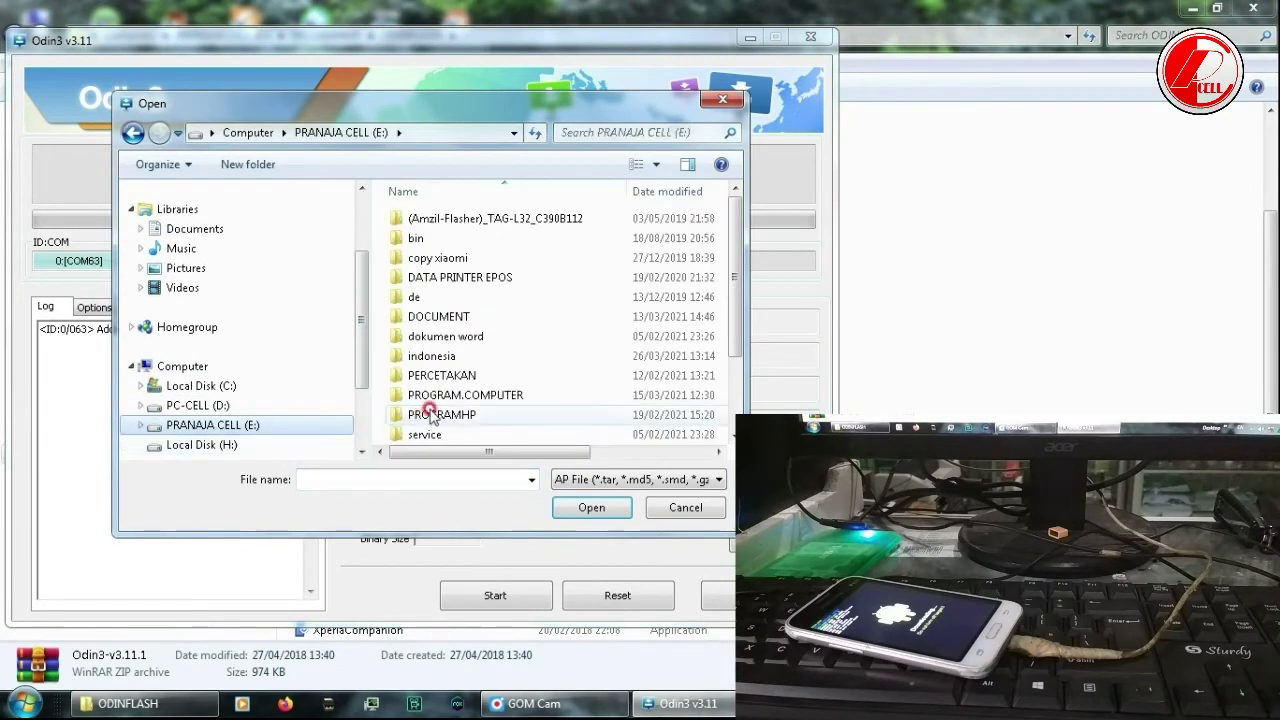
pyautogui.doubleClick(449, 414)
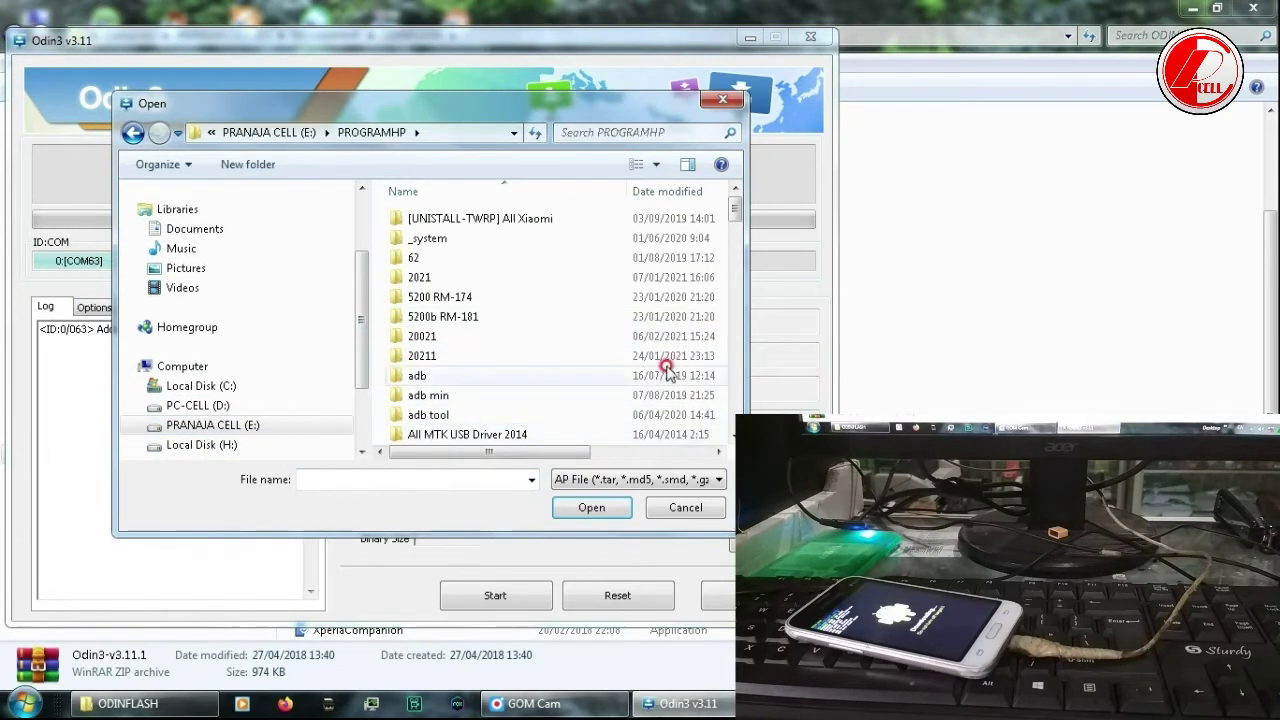
pyautogui.moveTo(733, 208); pyautogui.dragTo(737, 260)
pyautogui.doubleClick(506, 346)
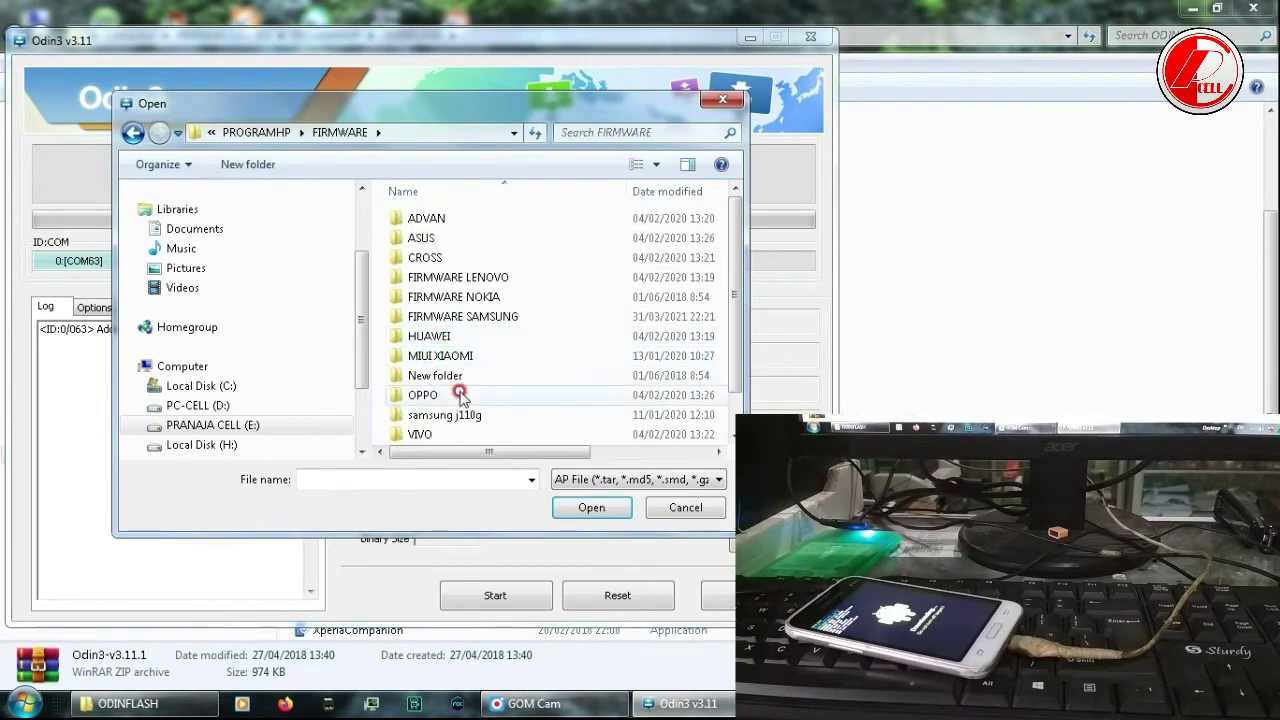
# Load J105BDXU0APL1_J105BOLB0APE3_J105BDXU0APE3_HOME.tar.md5 as AP from the SM-J105B firmware folder in FIRMWARE SAMSUNG\samsung_j105bmini
pyautogui.doubleClick(491, 318)
pyautogui.doubleClick(480, 437)
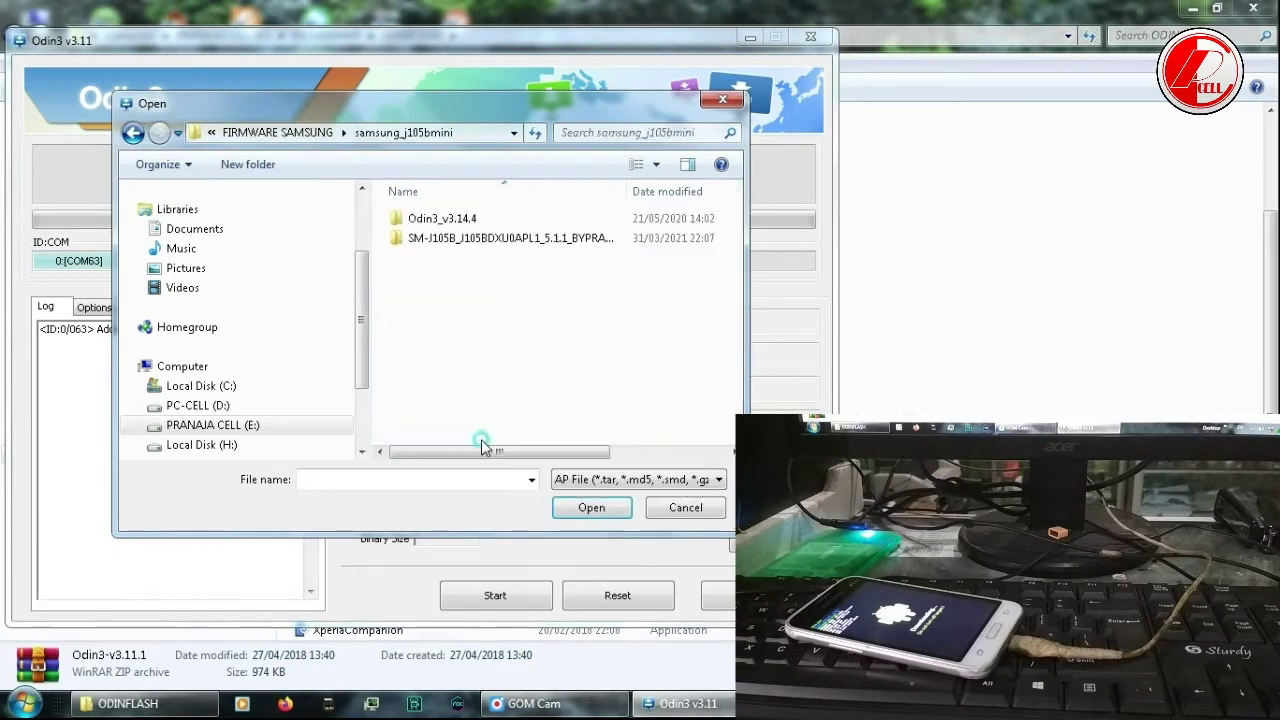
pyautogui.doubleClick(447, 238)
pyautogui.click(447, 238)
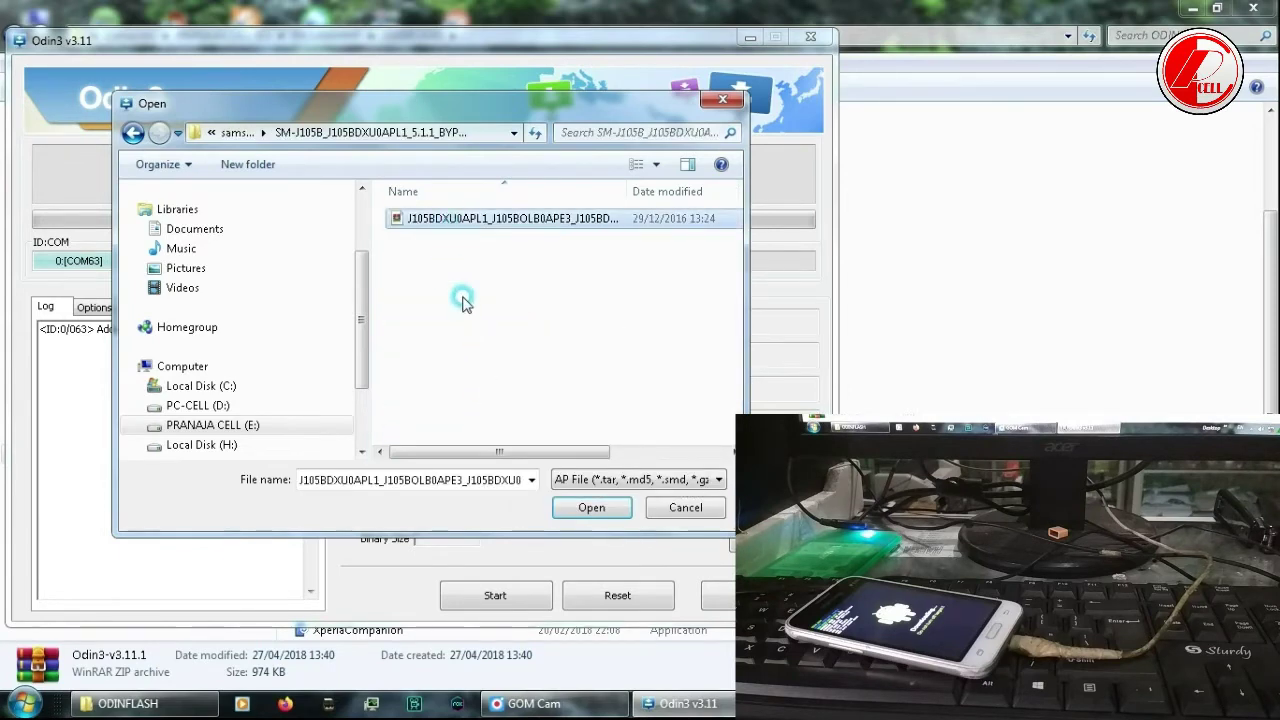
pyautogui.click(591, 507)
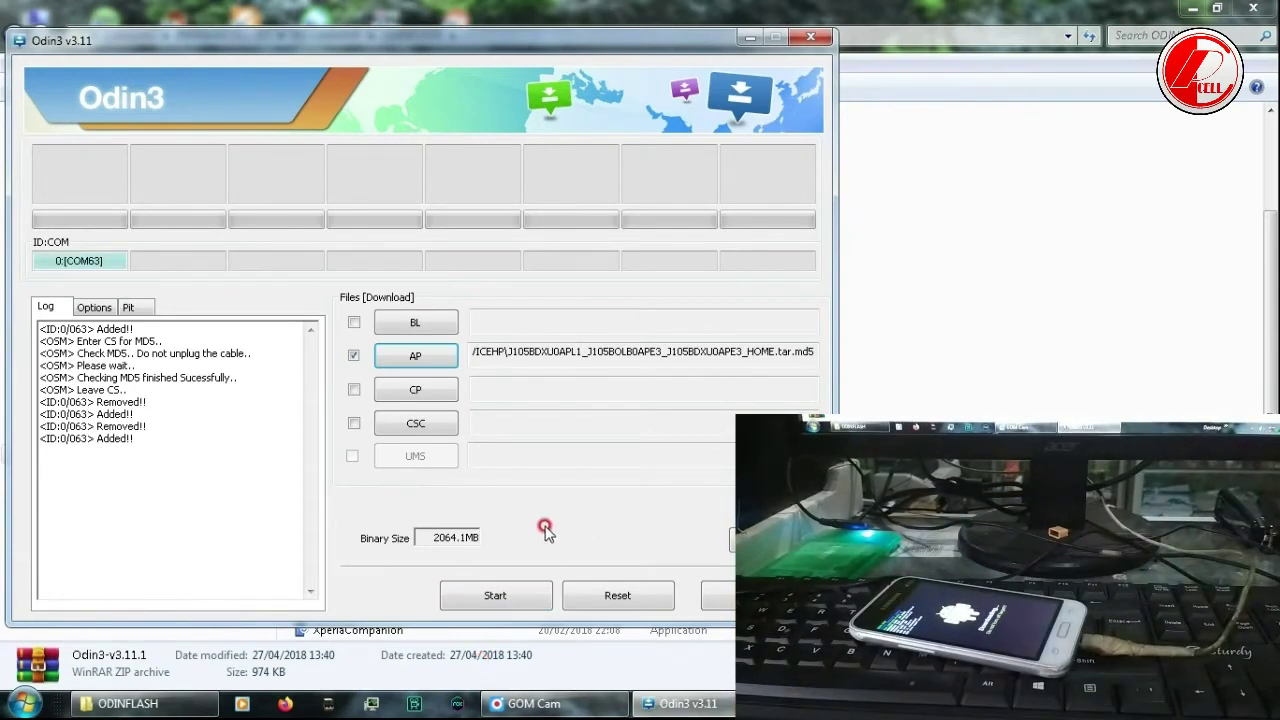
# Try twice to flash the phone with Odin3 v3.11 and close the program
pyautogui.click(478, 598)
pyautogui.click(480, 598)
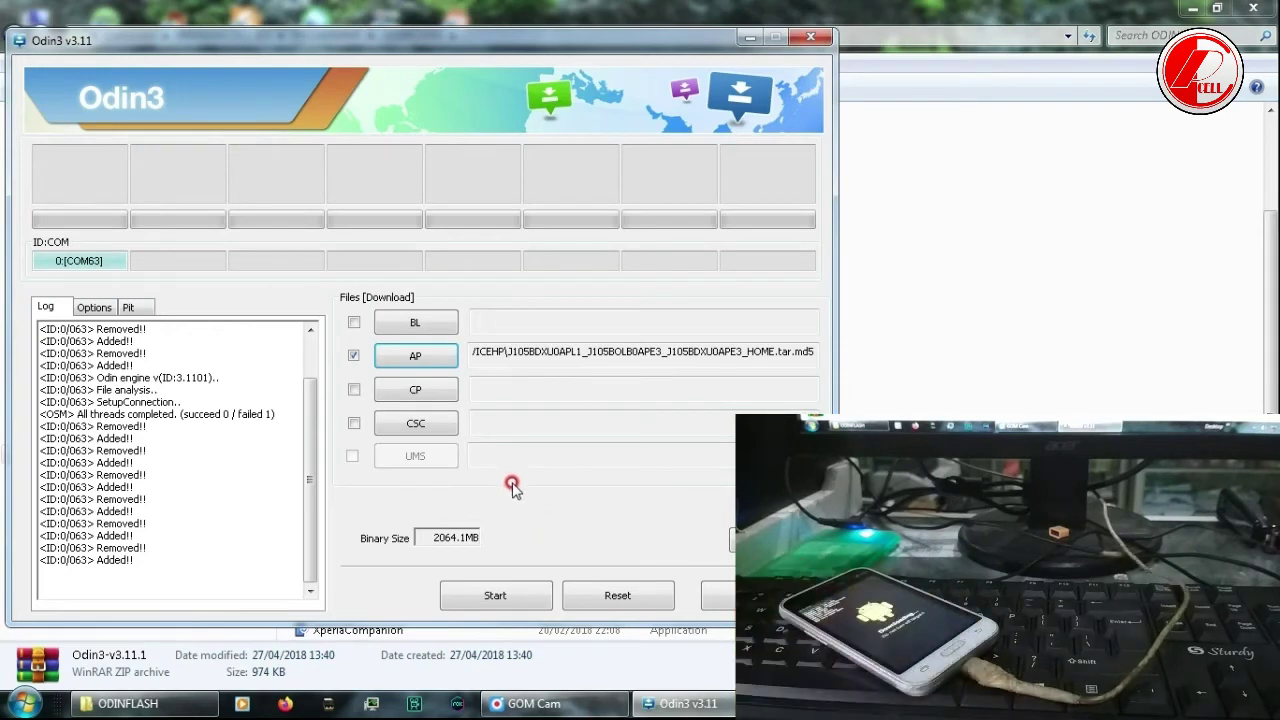
pyautogui.click(493, 595)
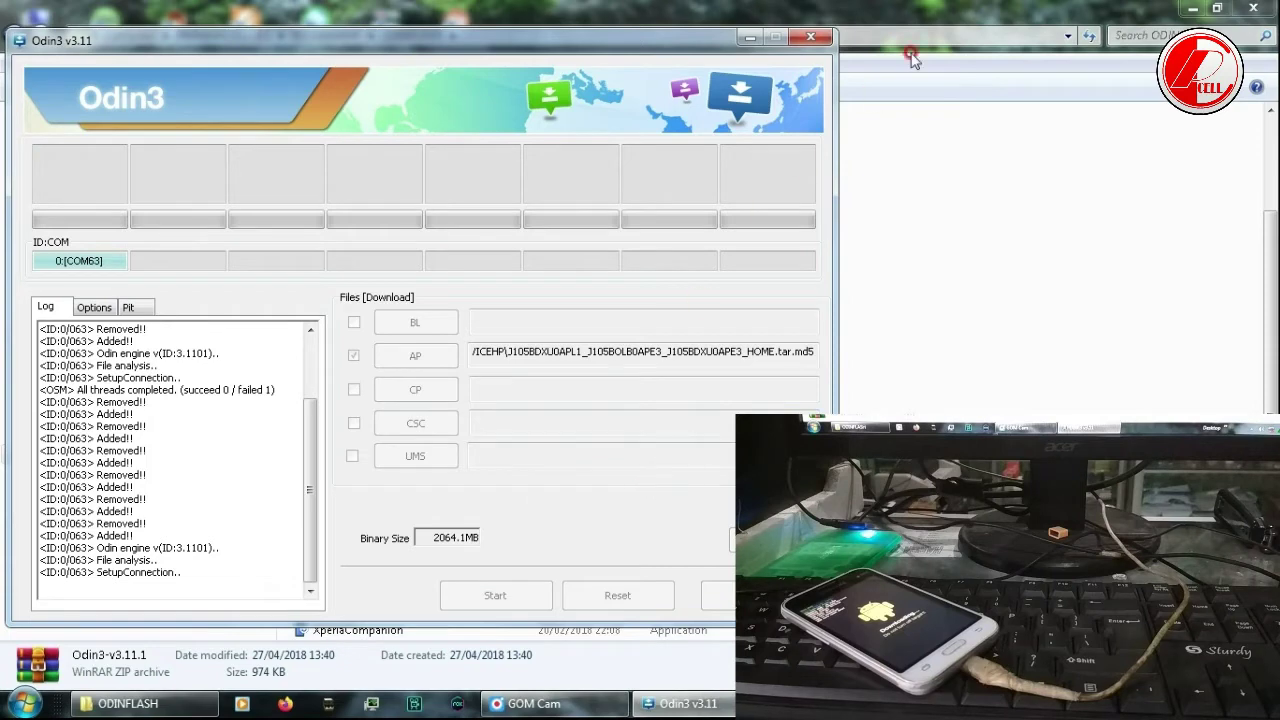
pyautogui.click(811, 37)
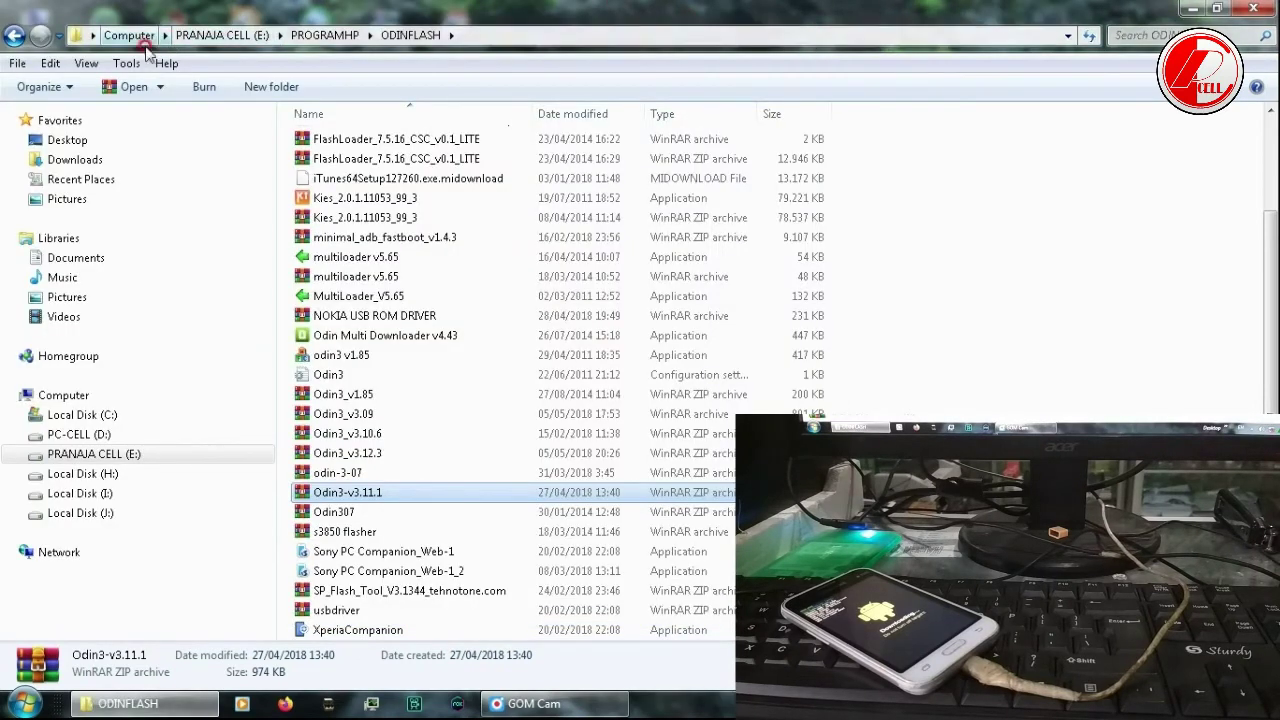
# Reopen the ODINFLASH folder from PROGRAMHP and open the Odin307 archive
pyautogui.click(13, 37)
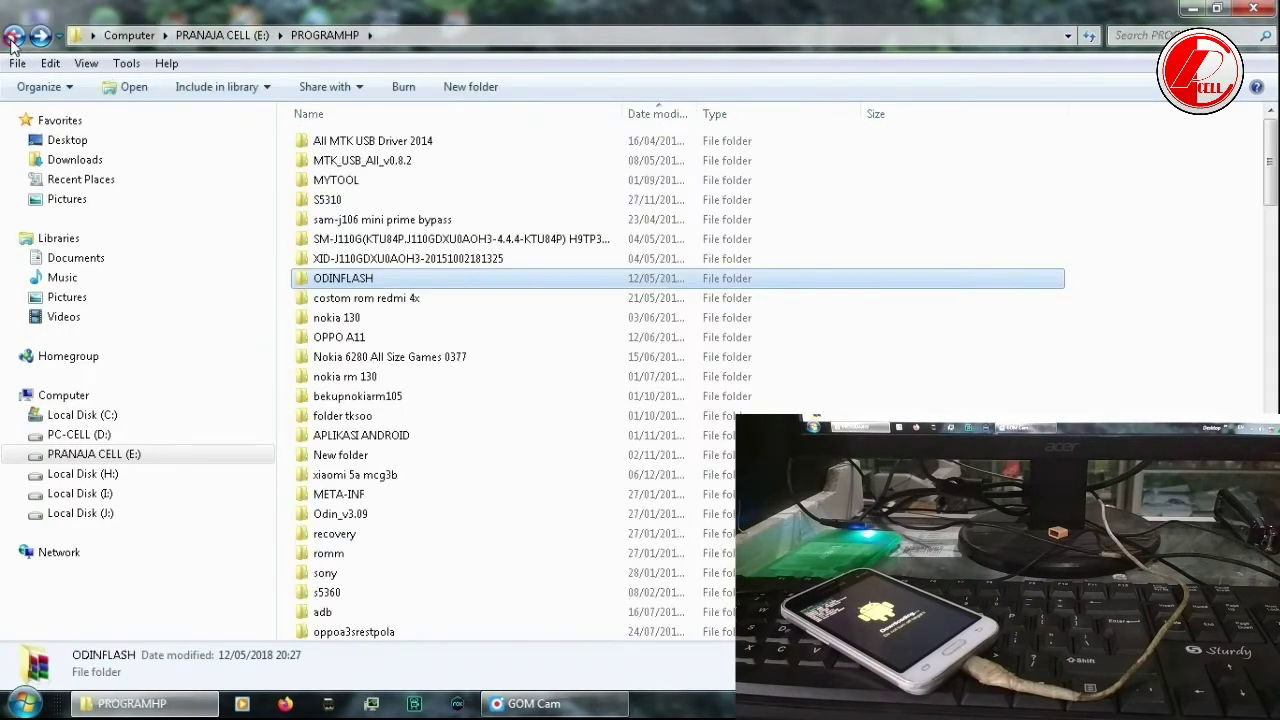
pyautogui.doubleClick(372, 282)
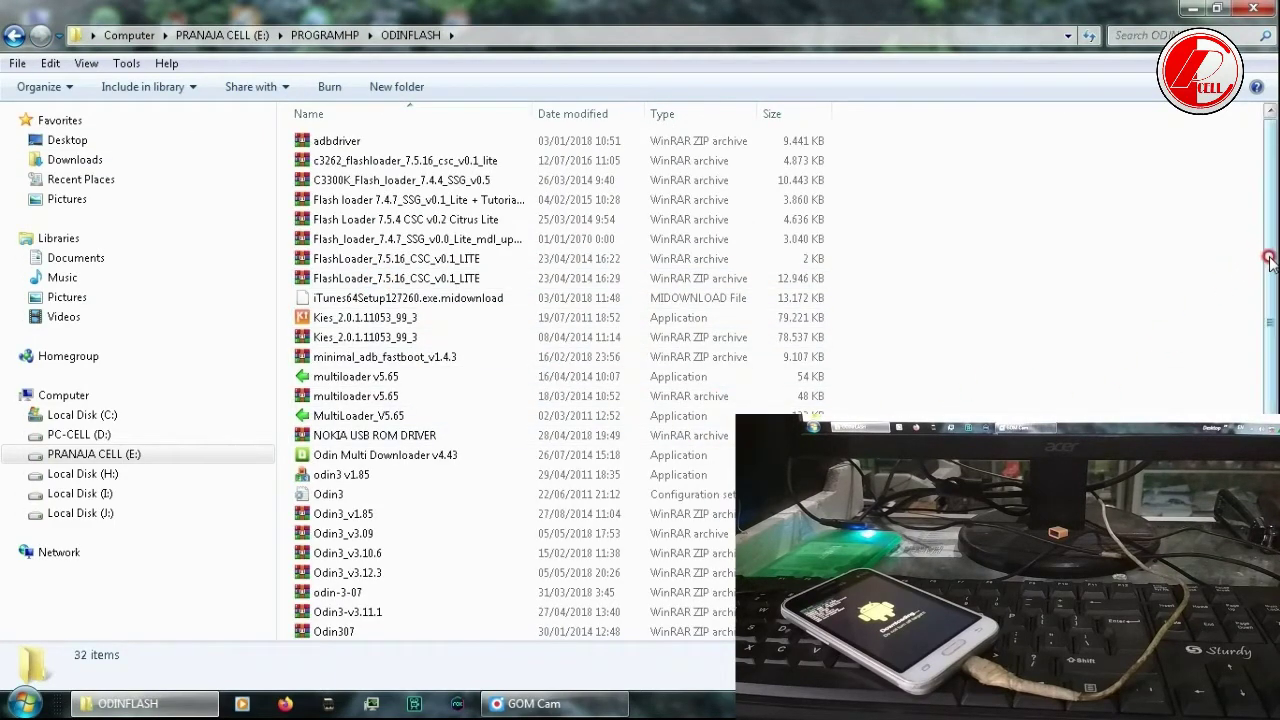
pyautogui.moveTo(1267, 225); pyautogui.dragTo(1273, 375)
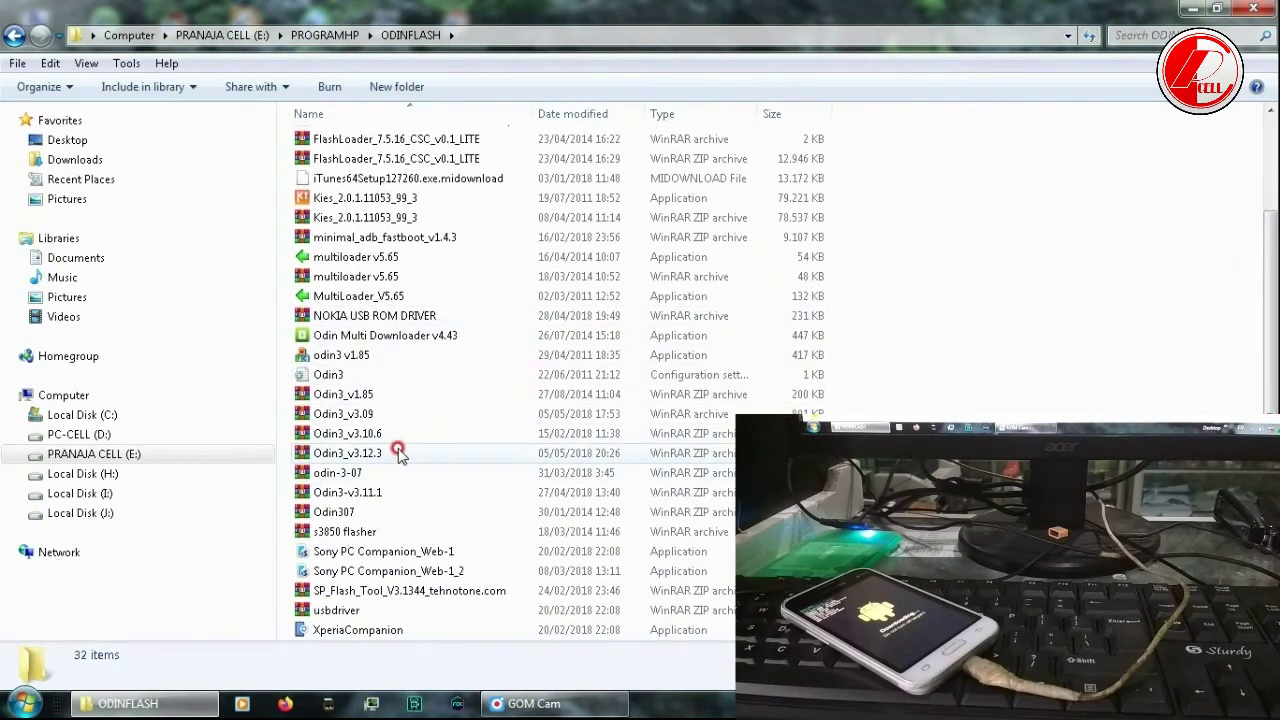
pyautogui.doubleClick(368, 513)
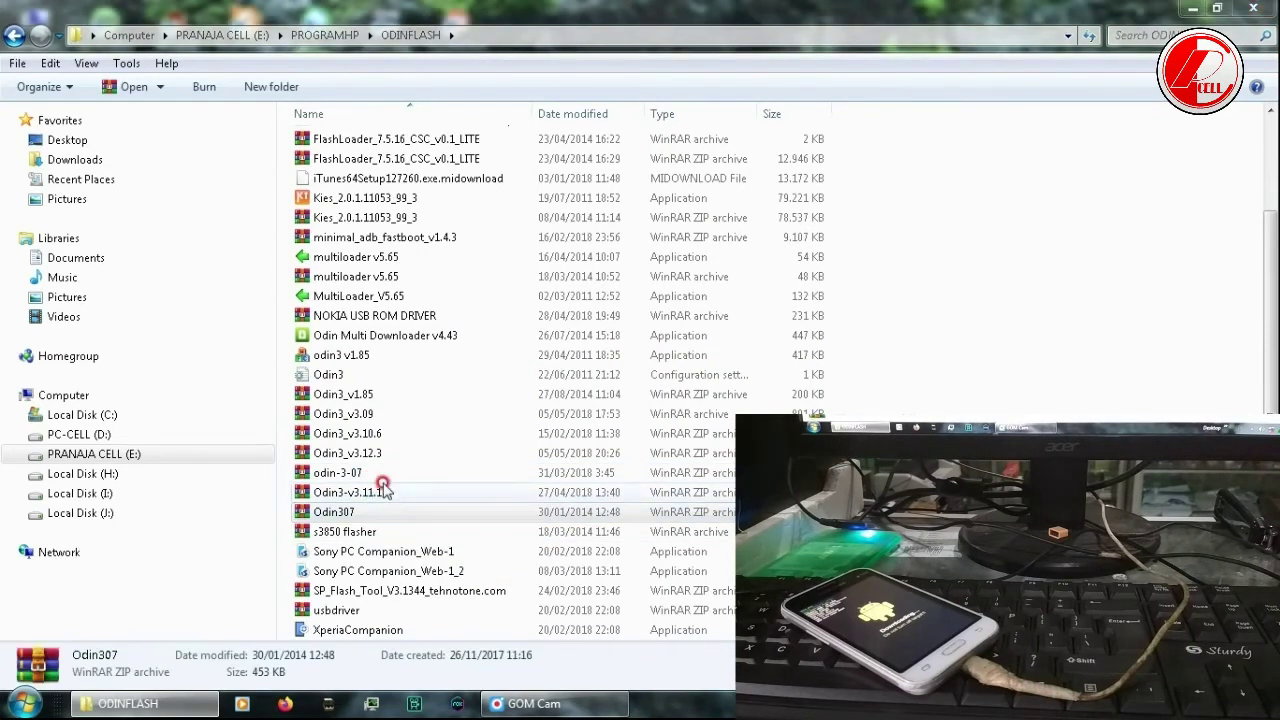
# Launch Odin3 v3.07.exe from the archive, close the archive window and reposition the Odin3 window
pyautogui.doubleClick(62, 176)
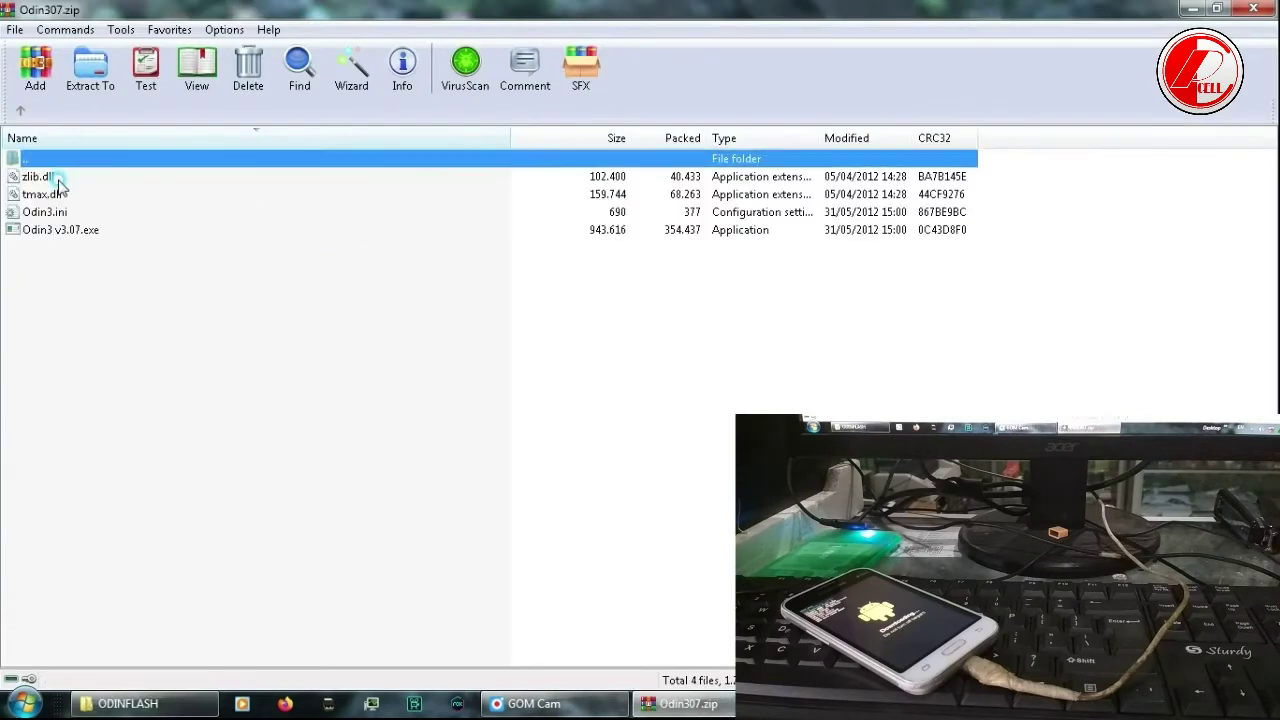
pyautogui.doubleClick(57, 232)
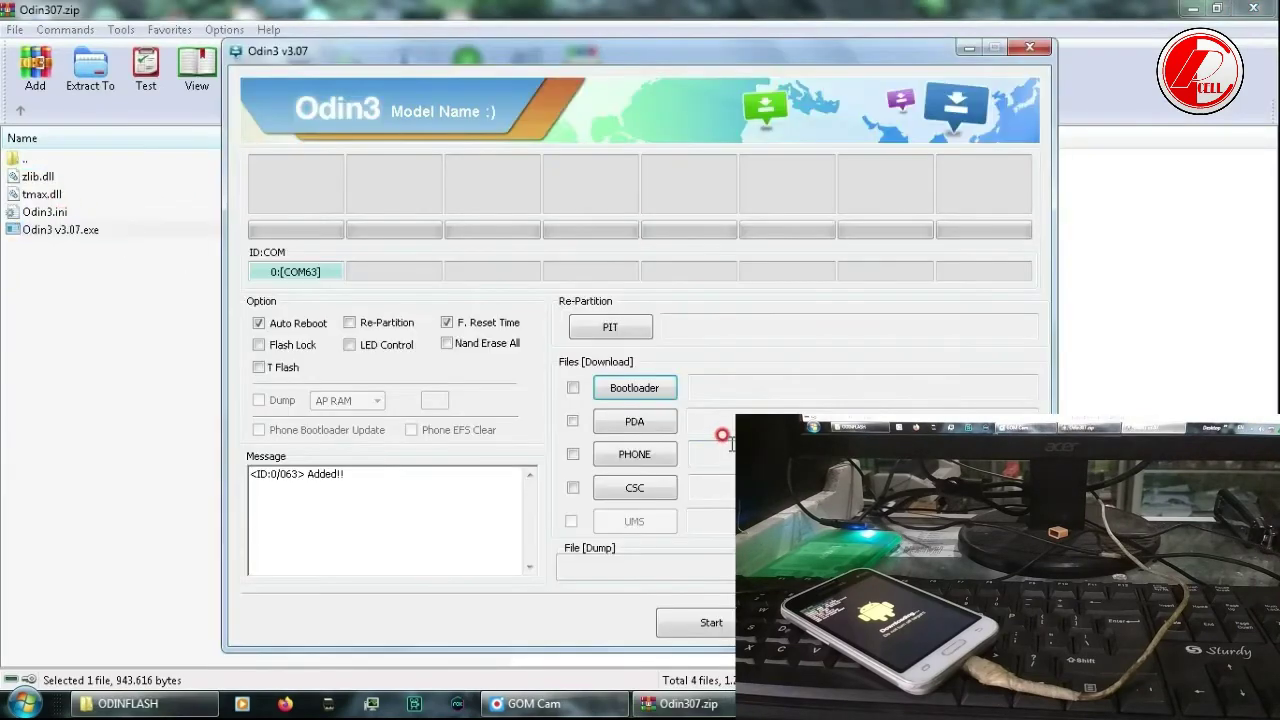
pyautogui.moveTo(700, 56); pyautogui.dragTo(488, 40)
pyautogui.click(1253, 8)
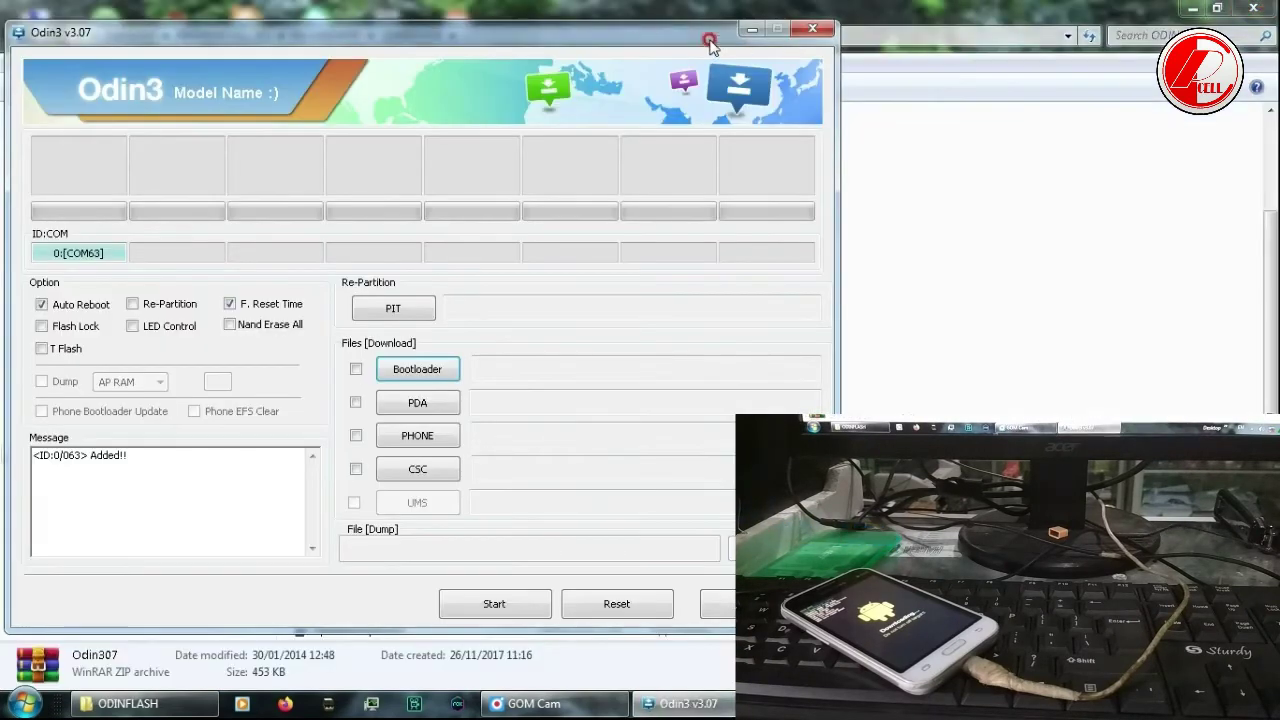
pyautogui.moveTo(644, 37)
pyautogui.mouseDown()
pyautogui.moveTo(634, 18)
pyautogui.moveTo(642, 27)
pyautogui.mouseUp()
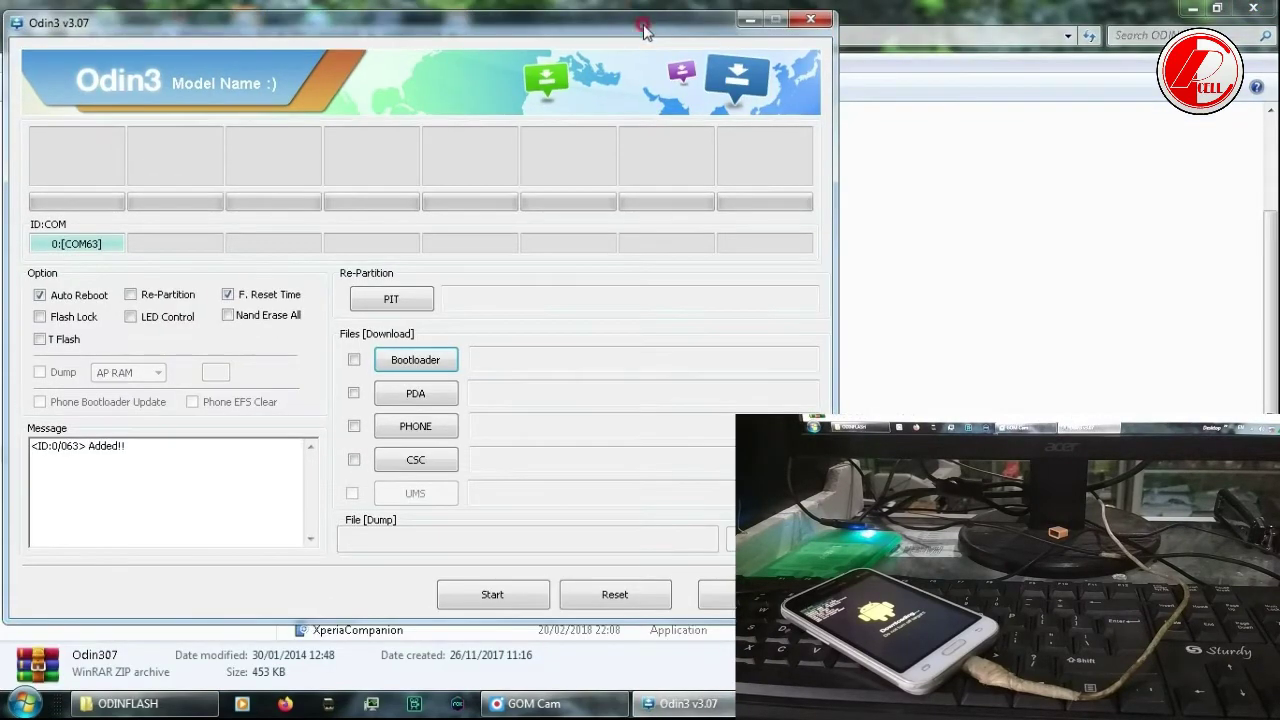